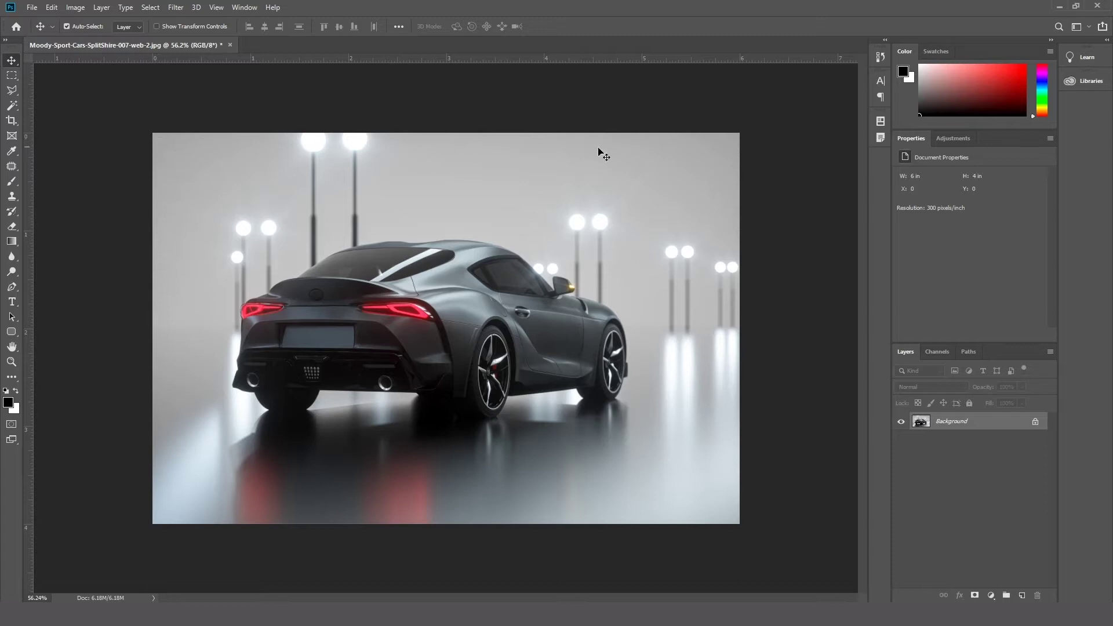
Check the canvas size in millimetres, then cancel the Canvas Size dialog unchanged
left_click(75, 7)
left_click(80, 106)
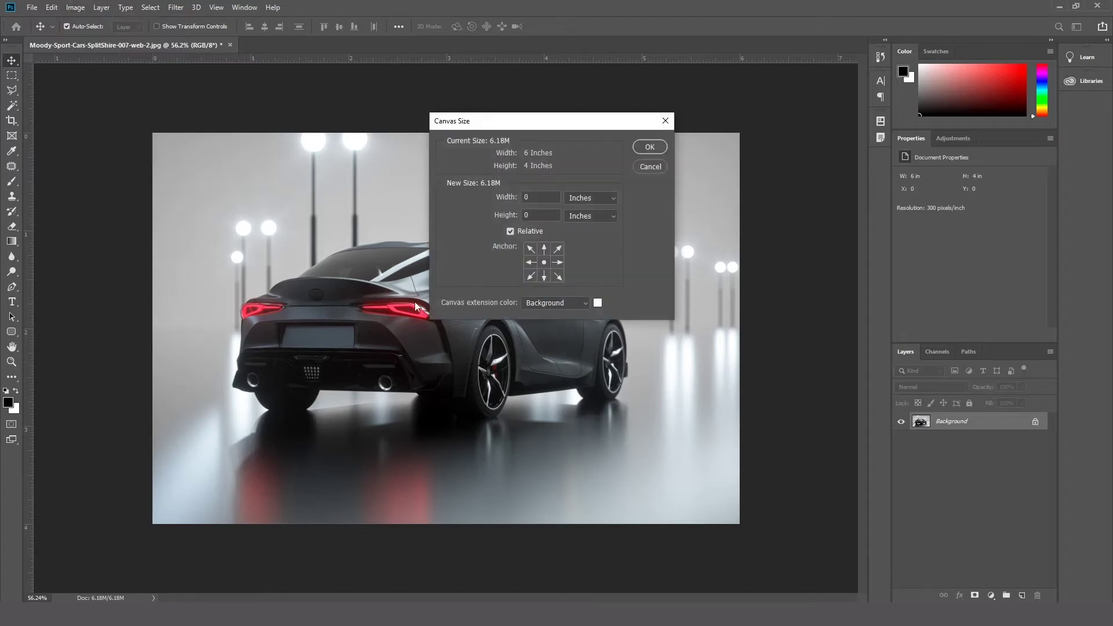
left_click(586, 203)
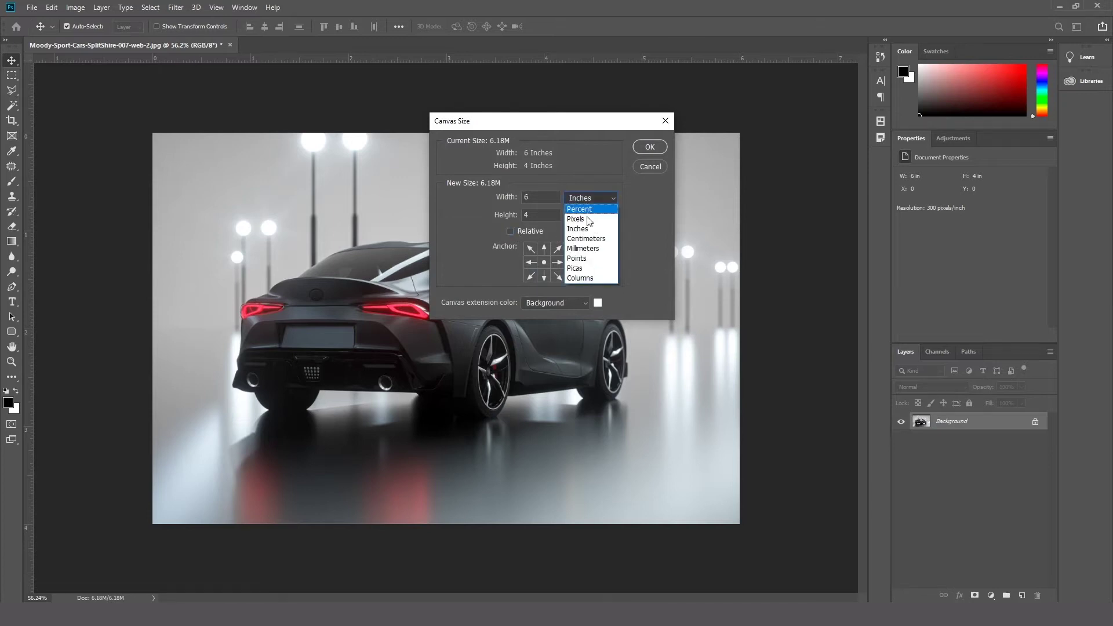
left_click(588, 245)
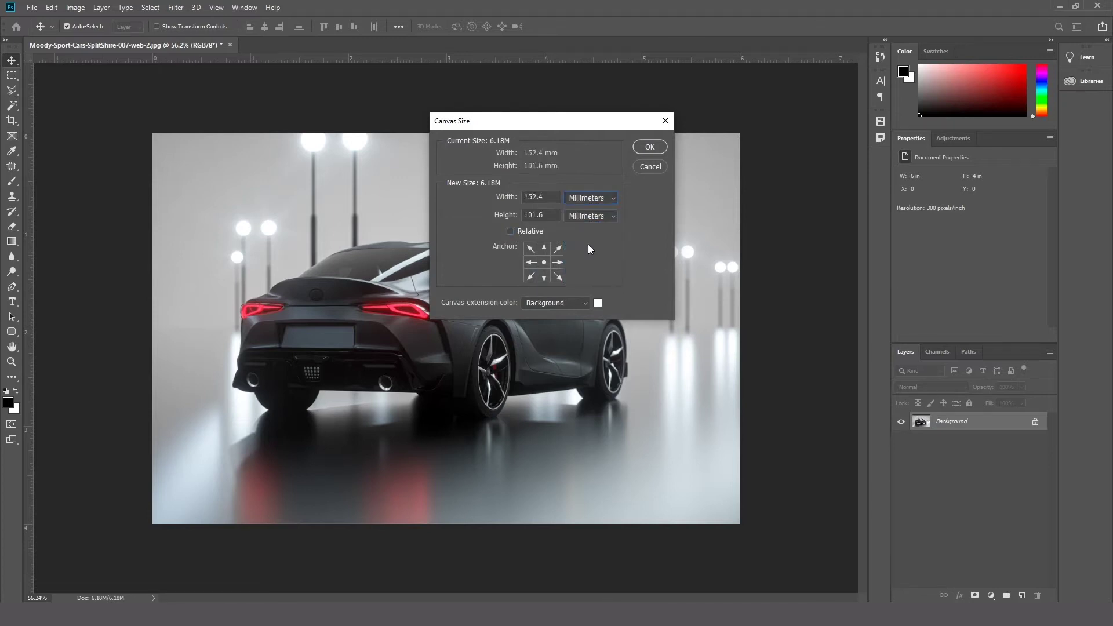
left_click(589, 200)
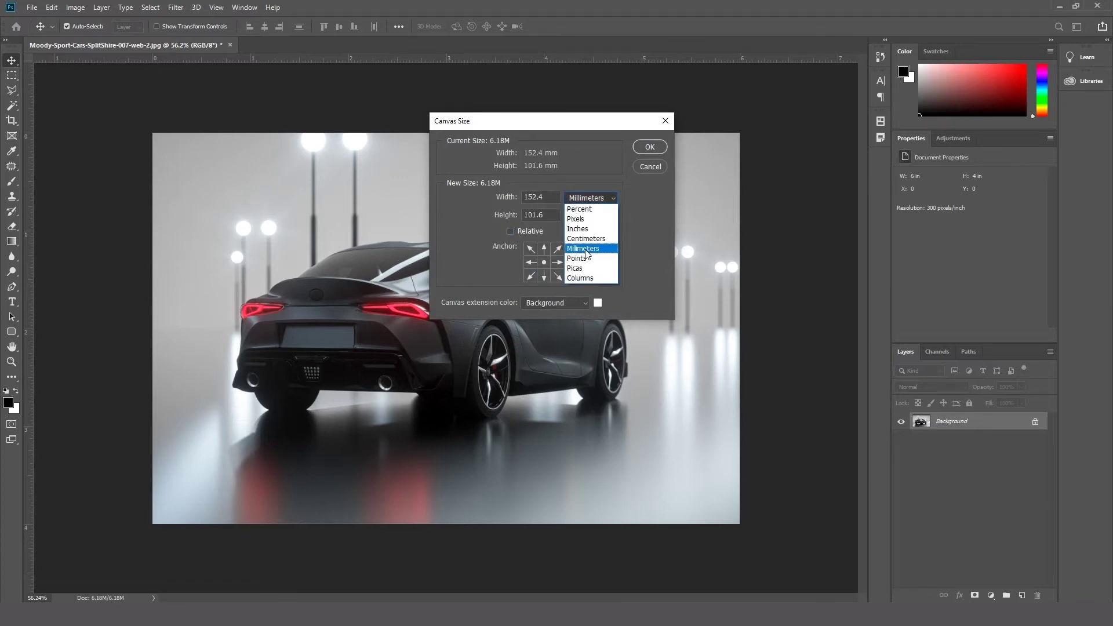
left_click(584, 250)
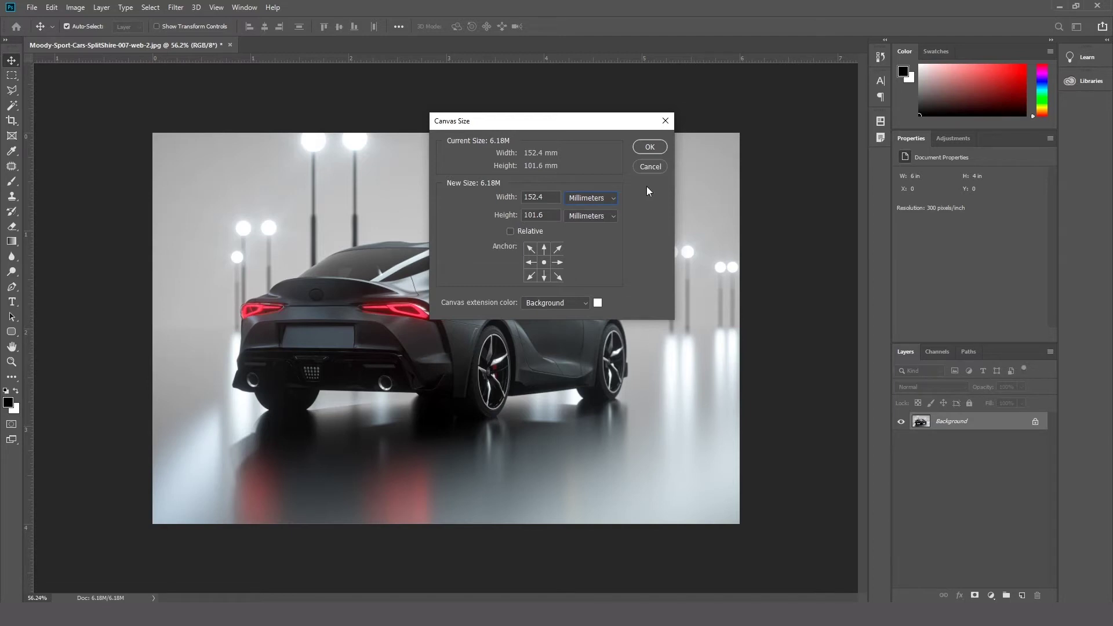
left_click(650, 166)
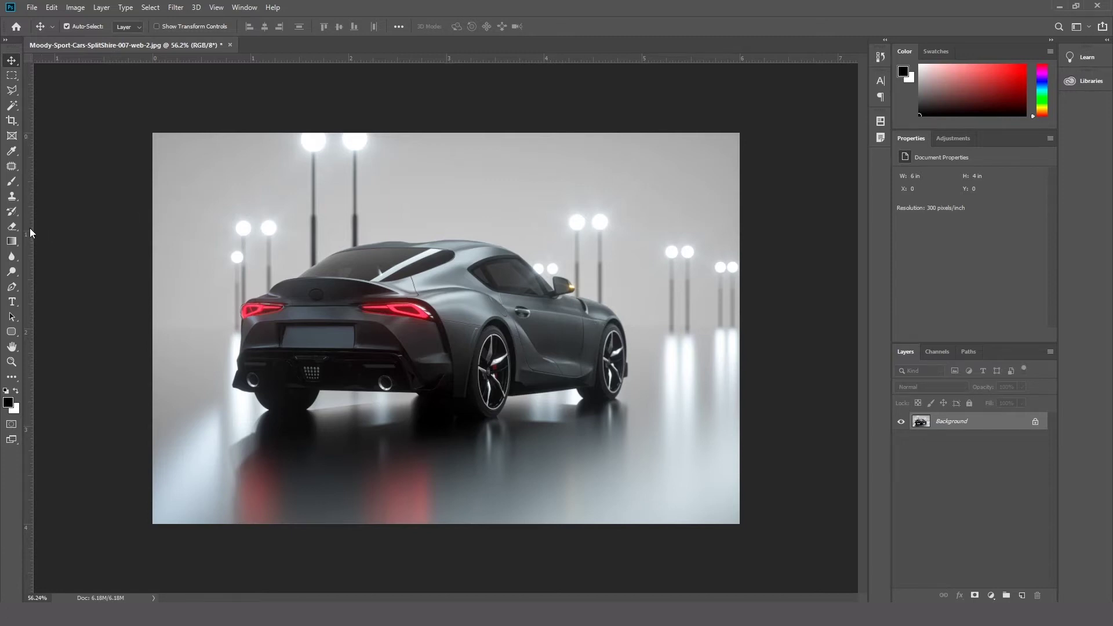
Place a vertical guide on the photo's left edge with snapping turned on
left_click_drag(30, 229, 148, 237)
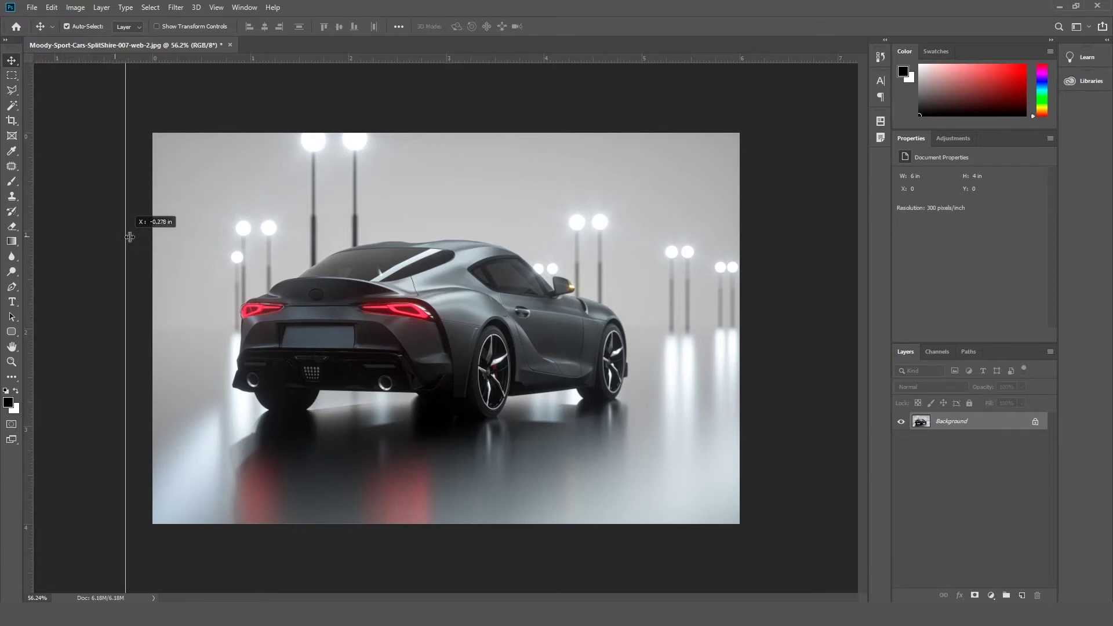
left_click_drag(148, 238, 152, 238)
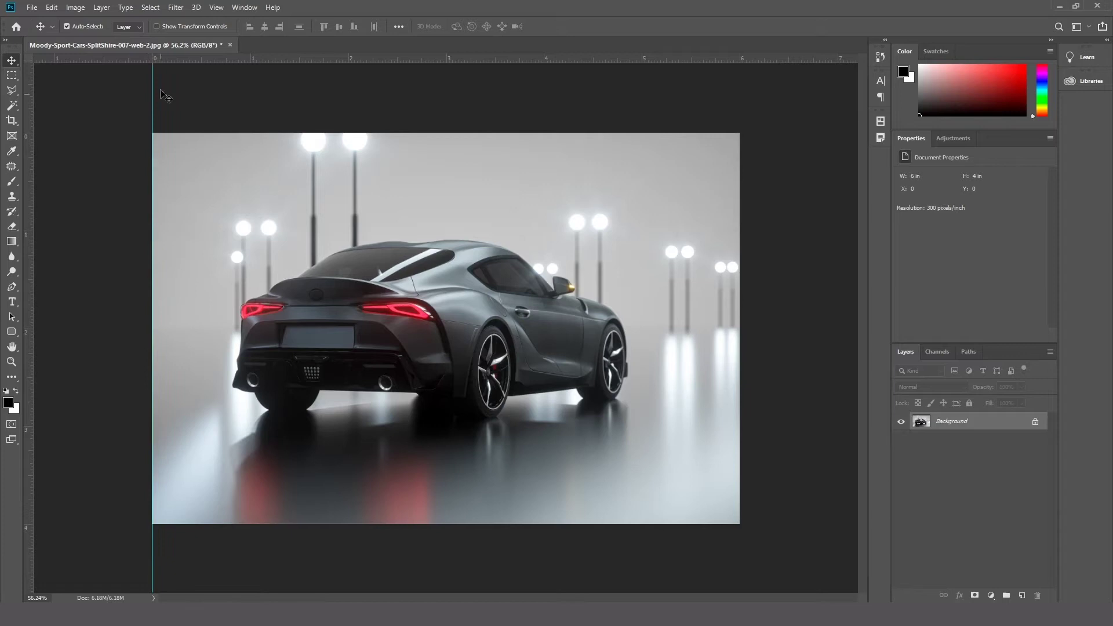
left_click_drag(153, 90, 152, 100)
left_click(212, 8)
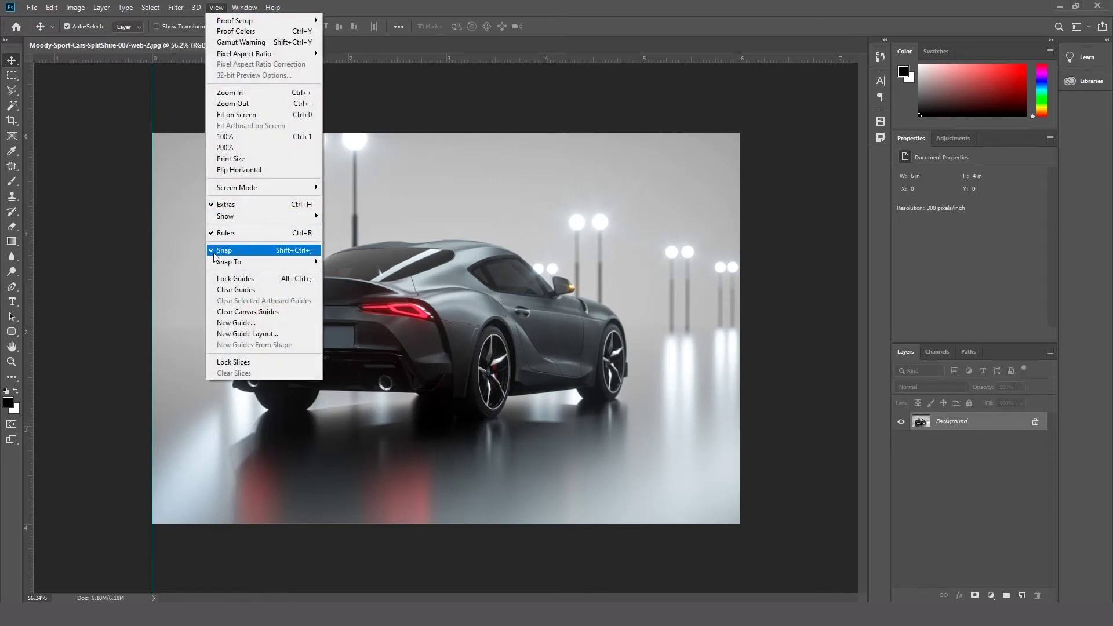
left_click(28, 238)
Add guides at the photo's right and bottom edges, and unlock Background into Layer 0
left_click_drag(28, 238, 740, 231)
left_click_drag(514, 58, 516, 132)
left_click_drag(502, 61, 490, 523)
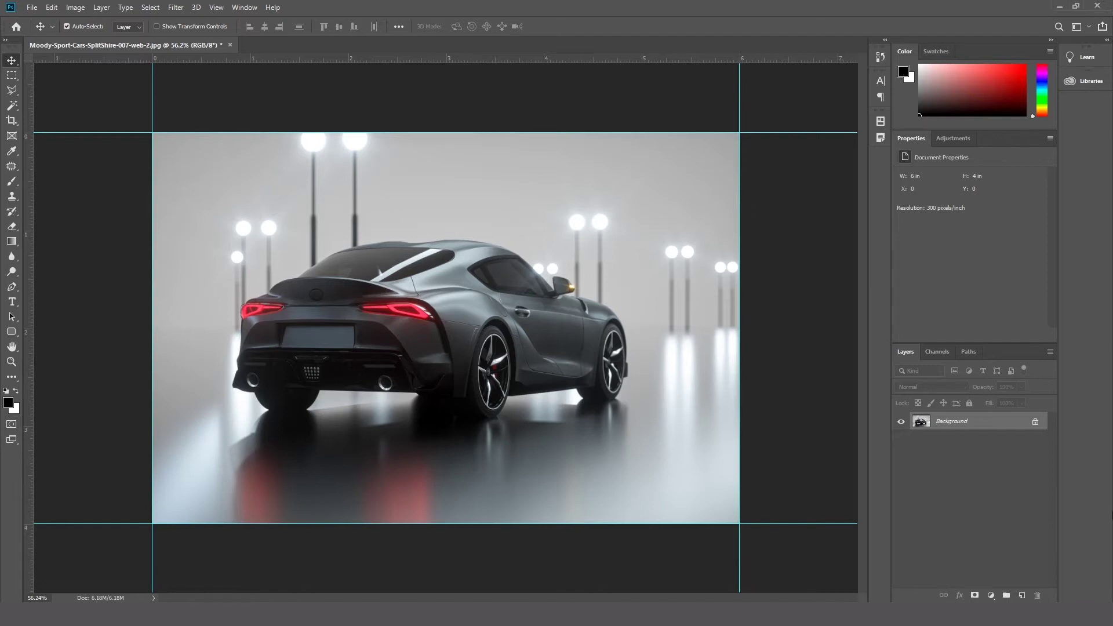
left_click(1035, 421)
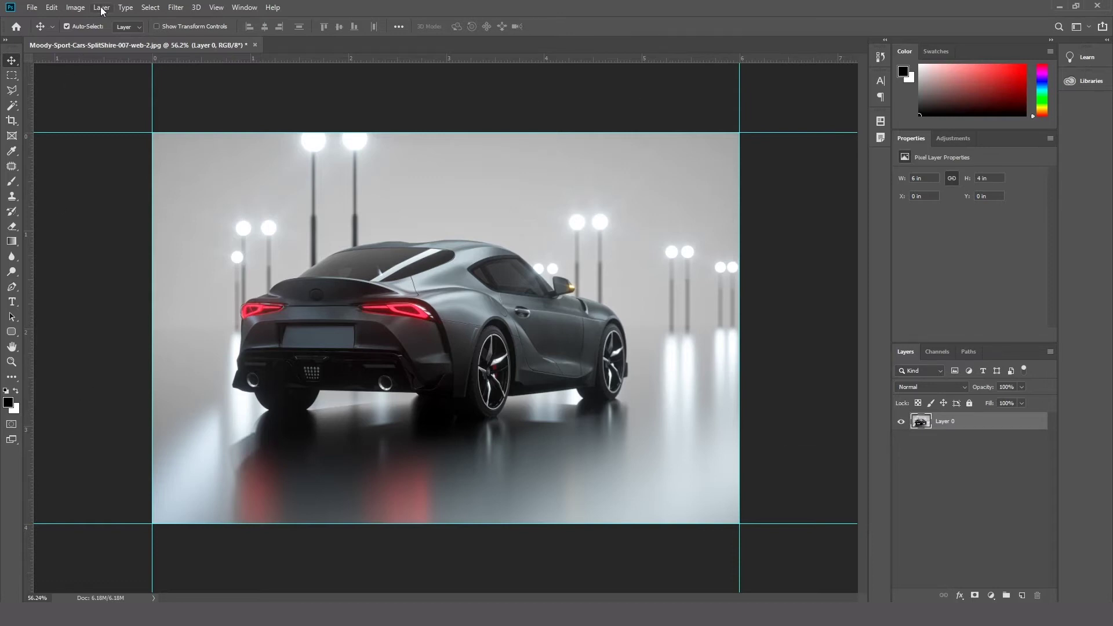
Enlarge the canvas to 158.41 × 107.61 mm in millimetre units
left_click(76, 7)
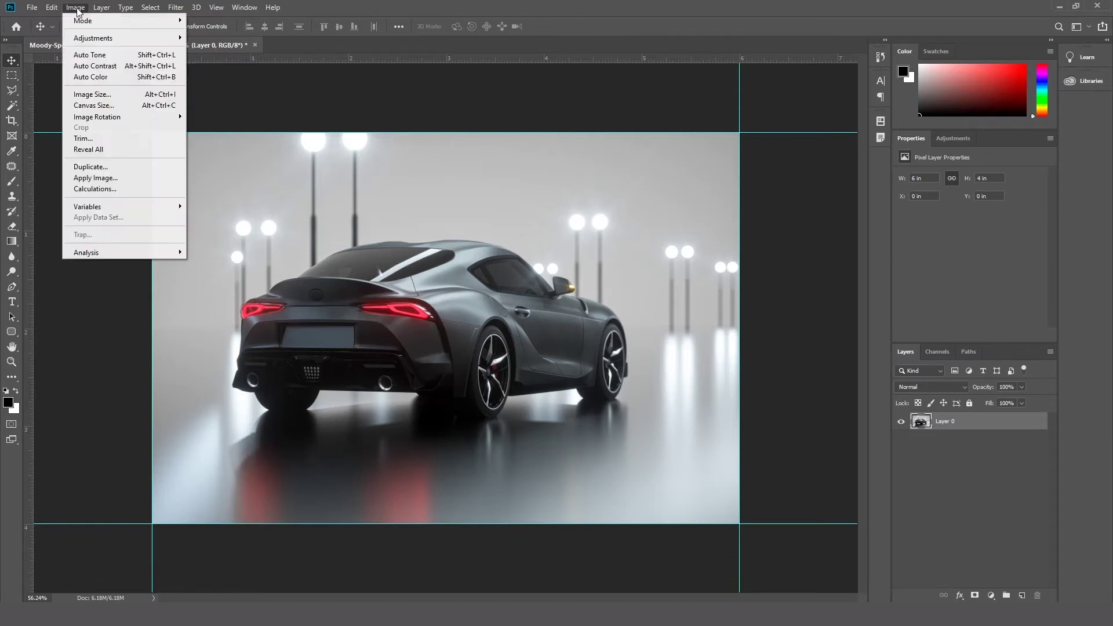
left_click(111, 109)
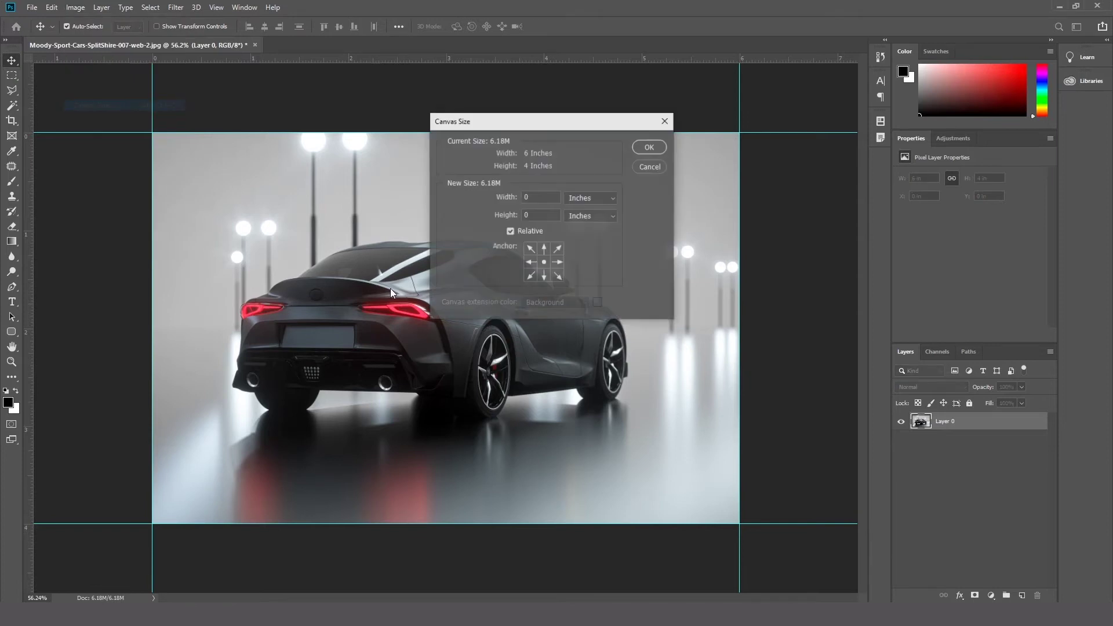
left_click(588, 196)
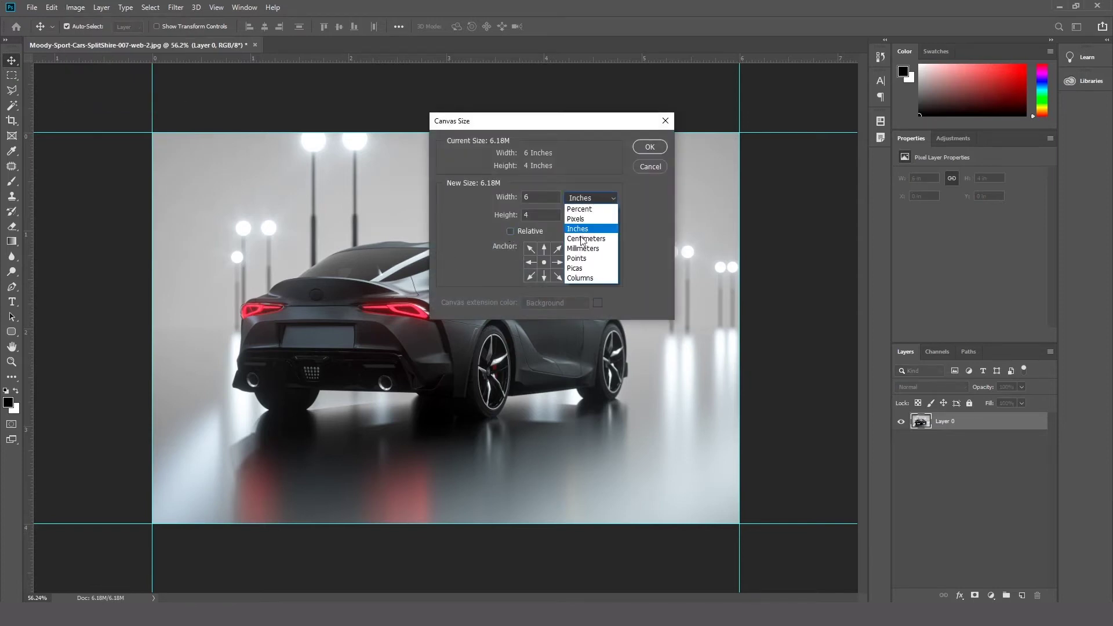
left_click(586, 252)
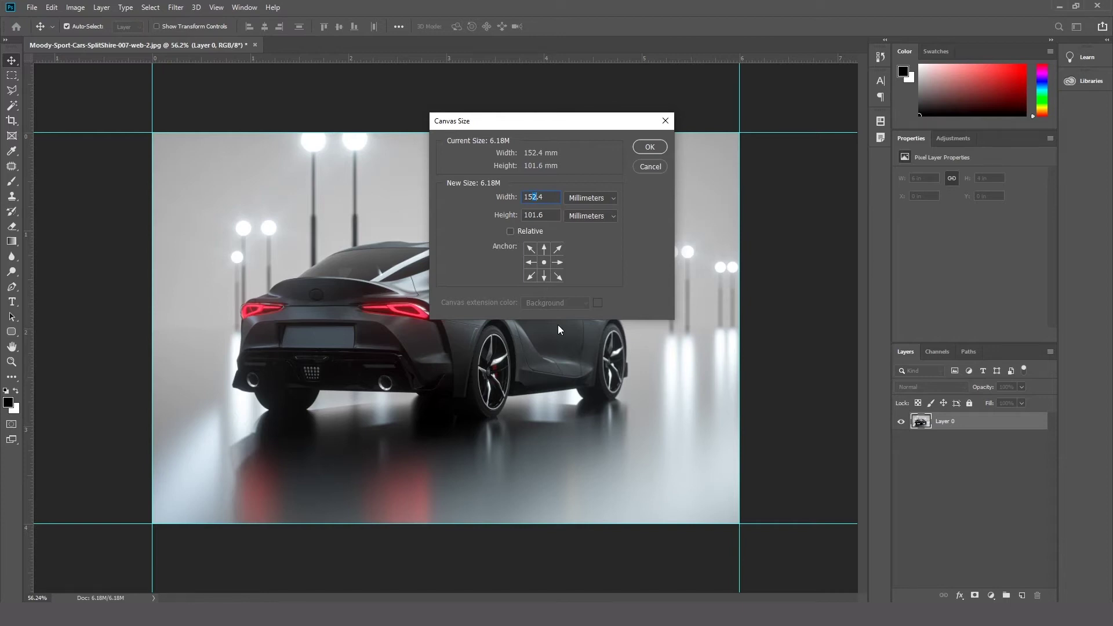
type("8")
left_click(534, 214)
type("7")
left_click(544, 264)
left_click(646, 146)
Review the new canvas size in millimetres, cancel, and undo the enlargement
left_click(82, 8)
left_click(99, 106)
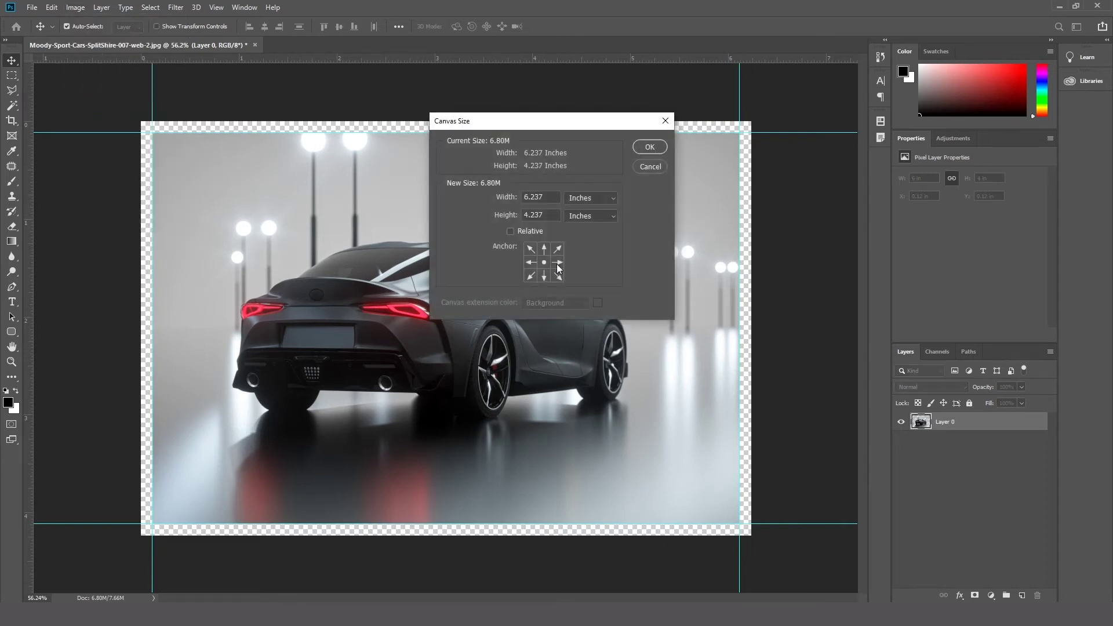
left_click(582, 199)
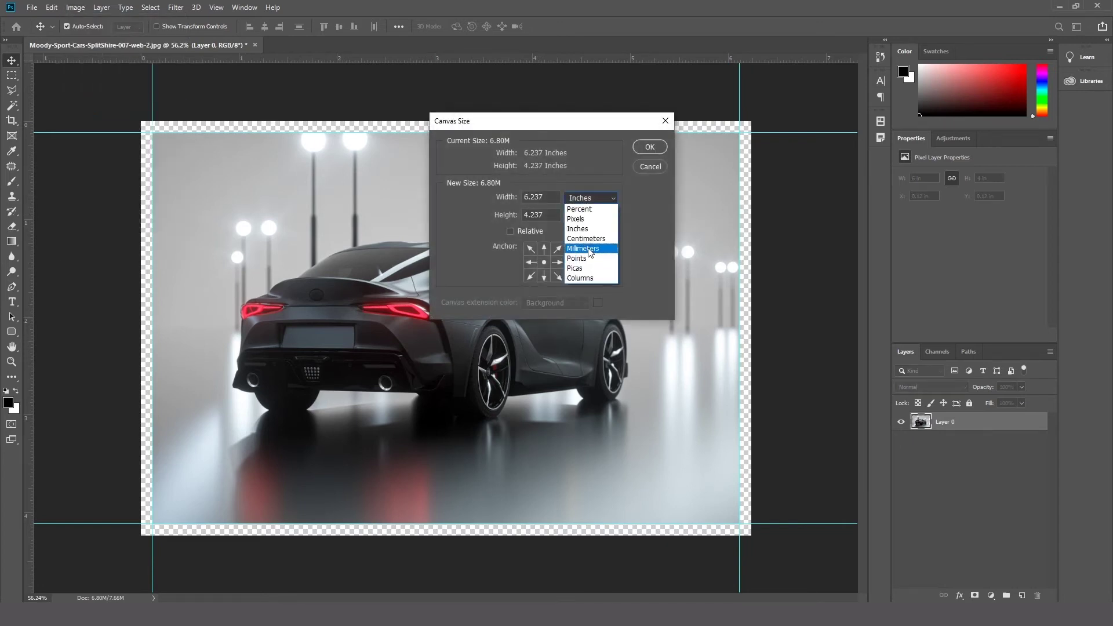
left_click(585, 250)
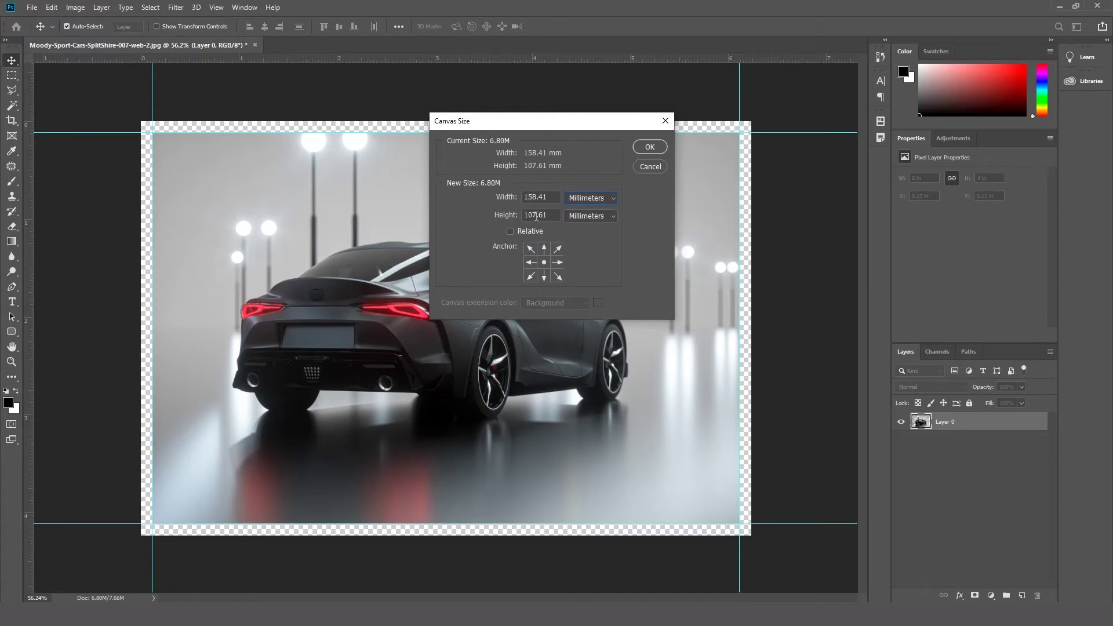
left_click(645, 168)
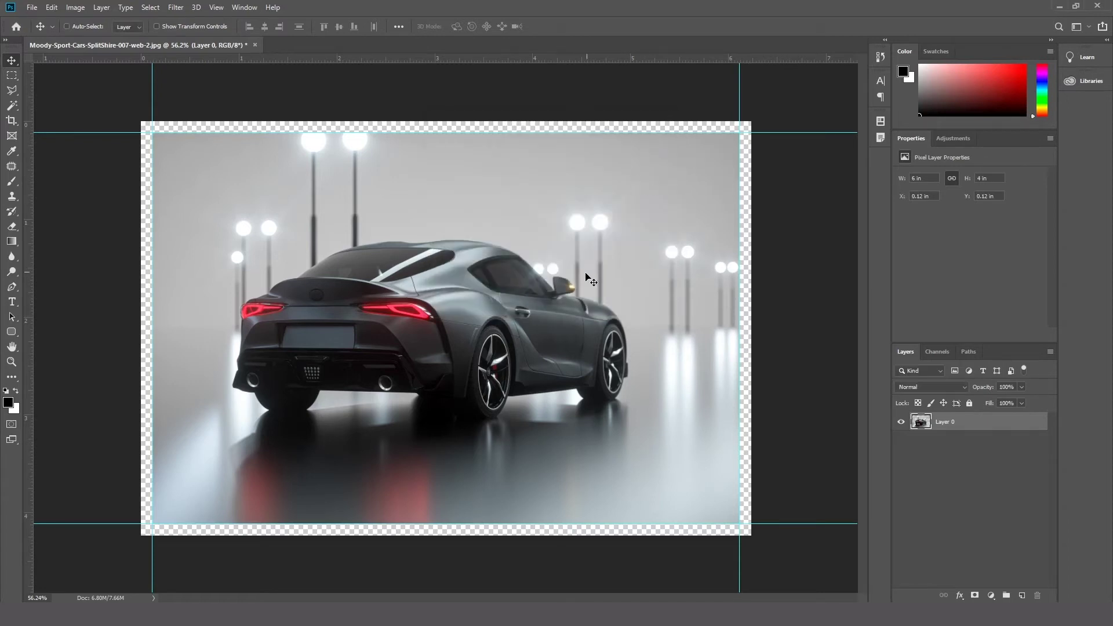
key("ctrl+z")
Extend the canvas by a relative 6 mm in both width and height
left_click(75, 7)
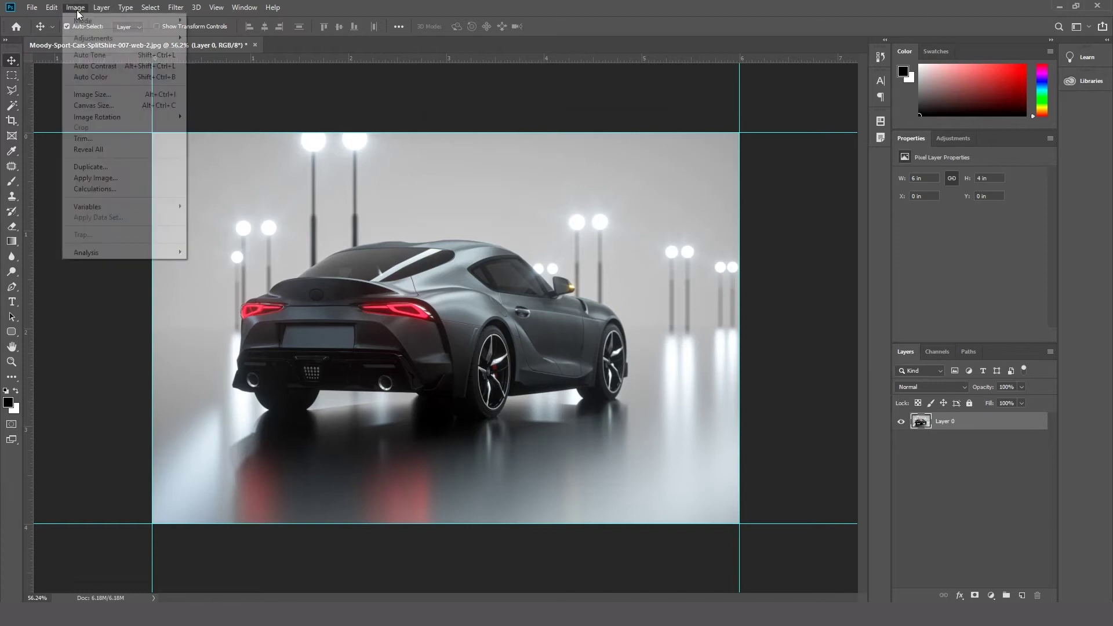
left_click(92, 106)
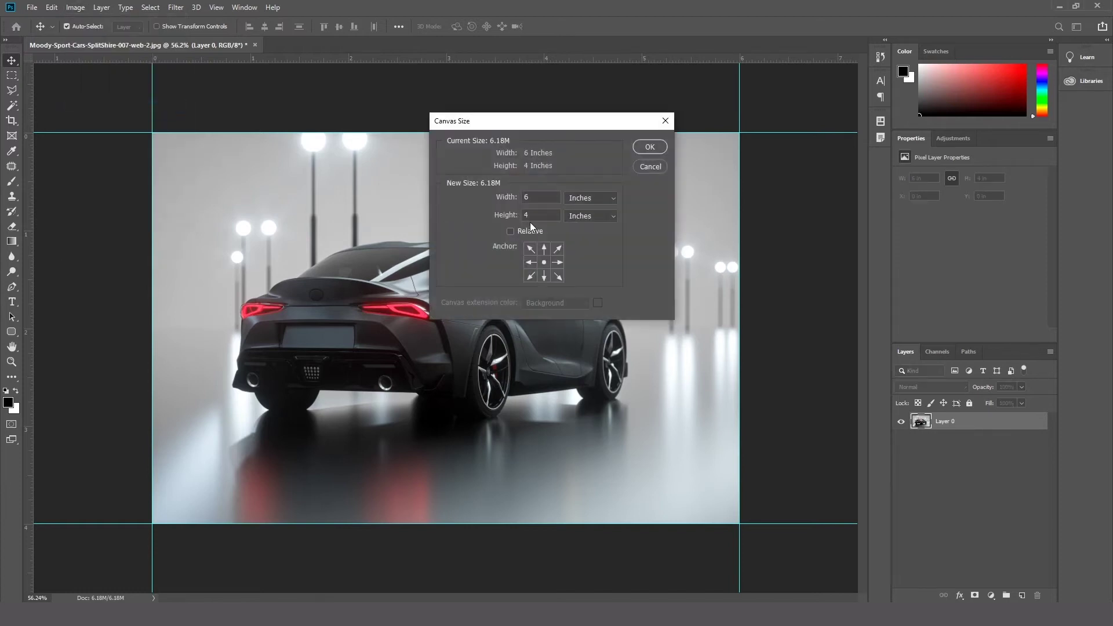
left_click(578, 200)
left_click(581, 248)
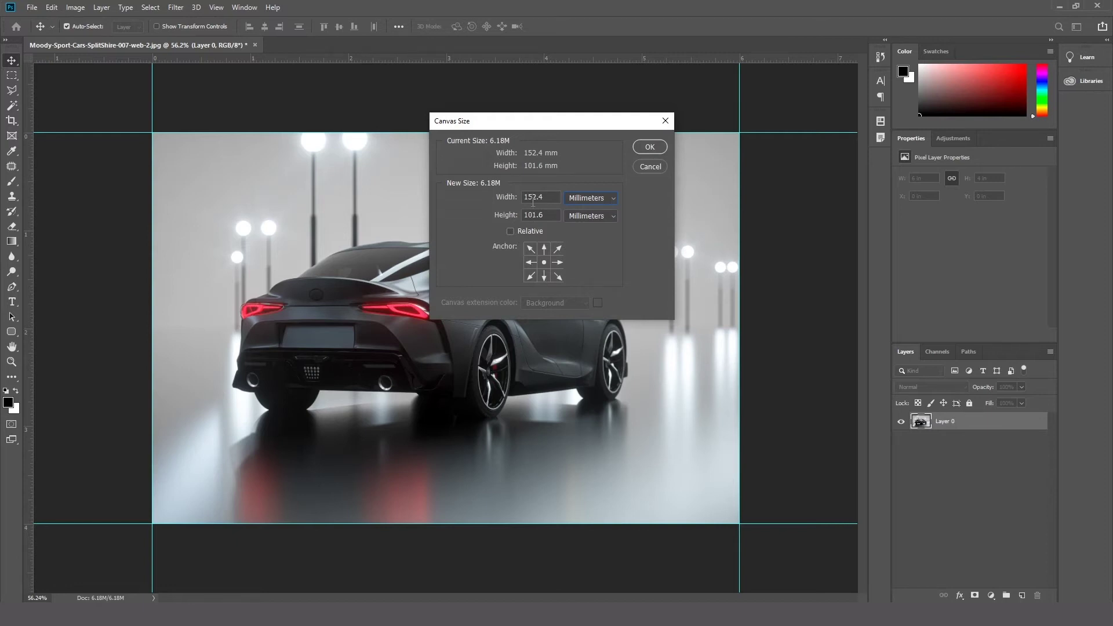
left_click(510, 232)
left_click(515, 199)
type("6")
key("Tab")
type("6")
left_click(645, 151)
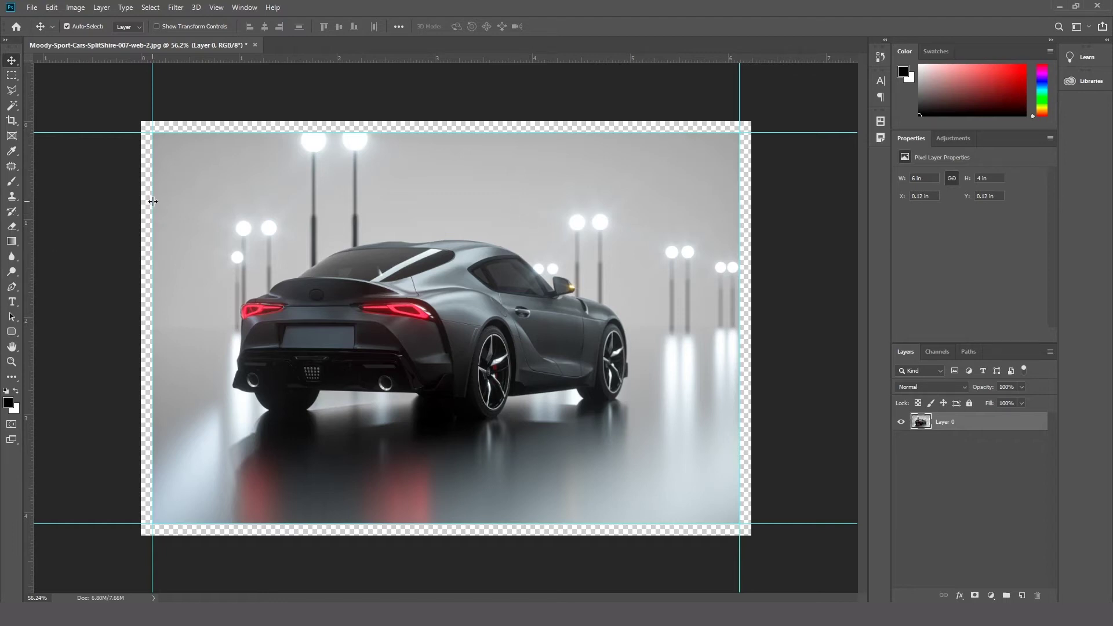
Place guides on the left, right, top and bottom edges of the enlarged canvas
left_click_drag(31, 277, 140, 278)
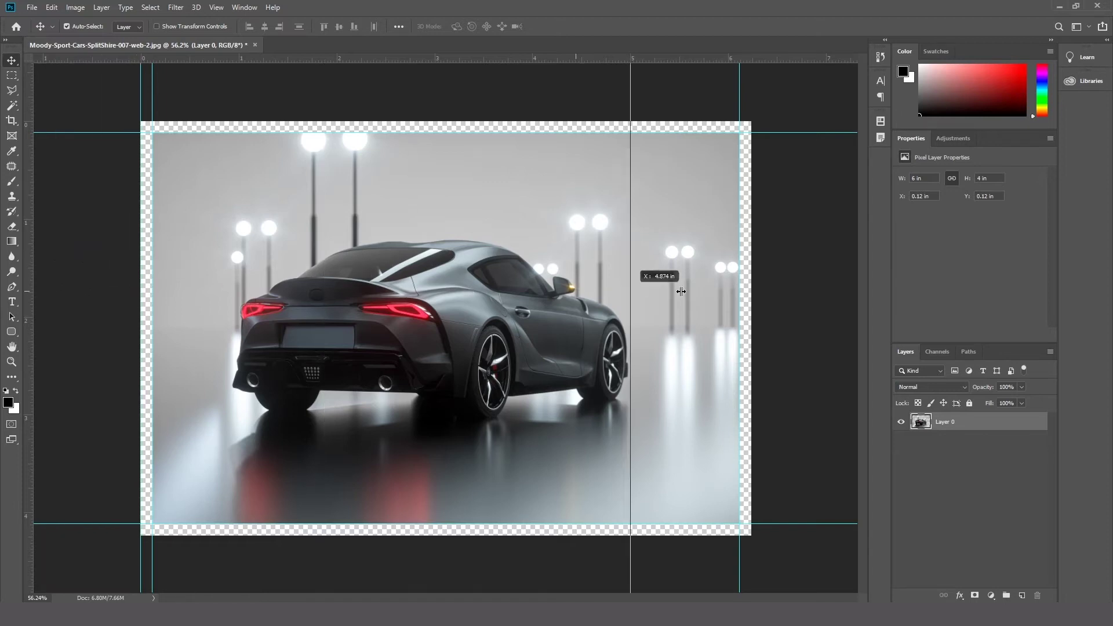
left_click_drag(125, 284, 750, 289)
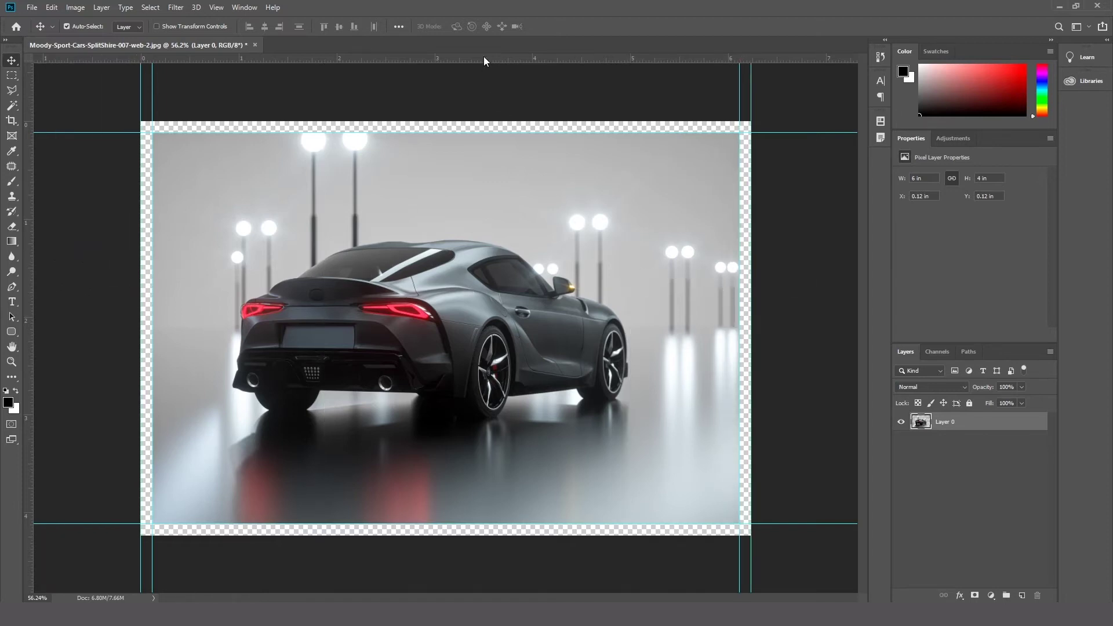
left_click_drag(487, 59, 490, 121)
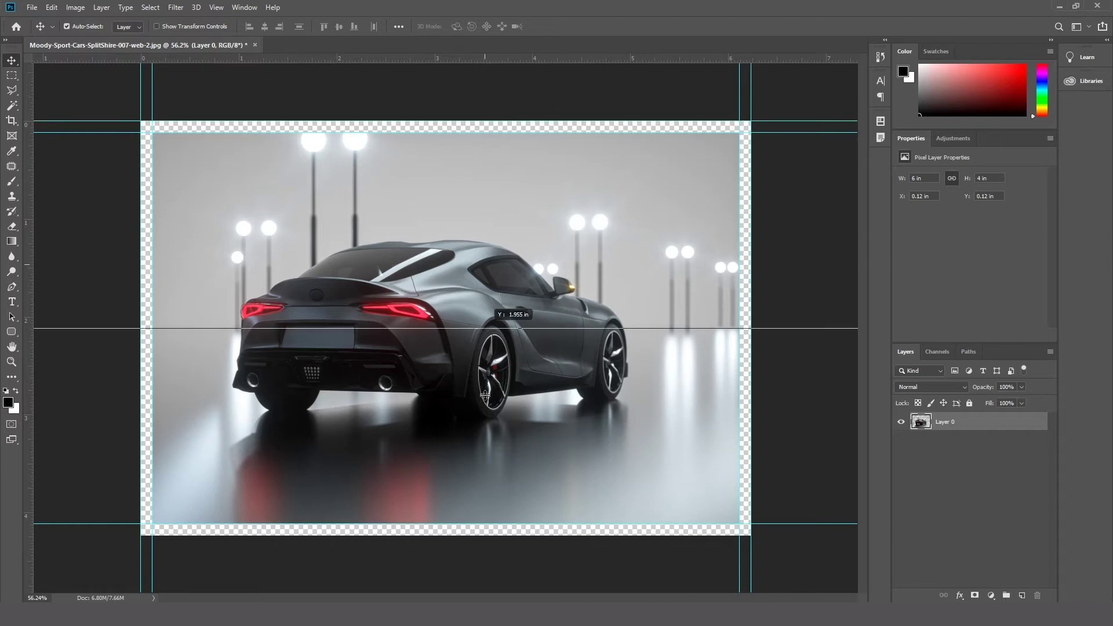
left_click_drag(486, 60, 487, 535)
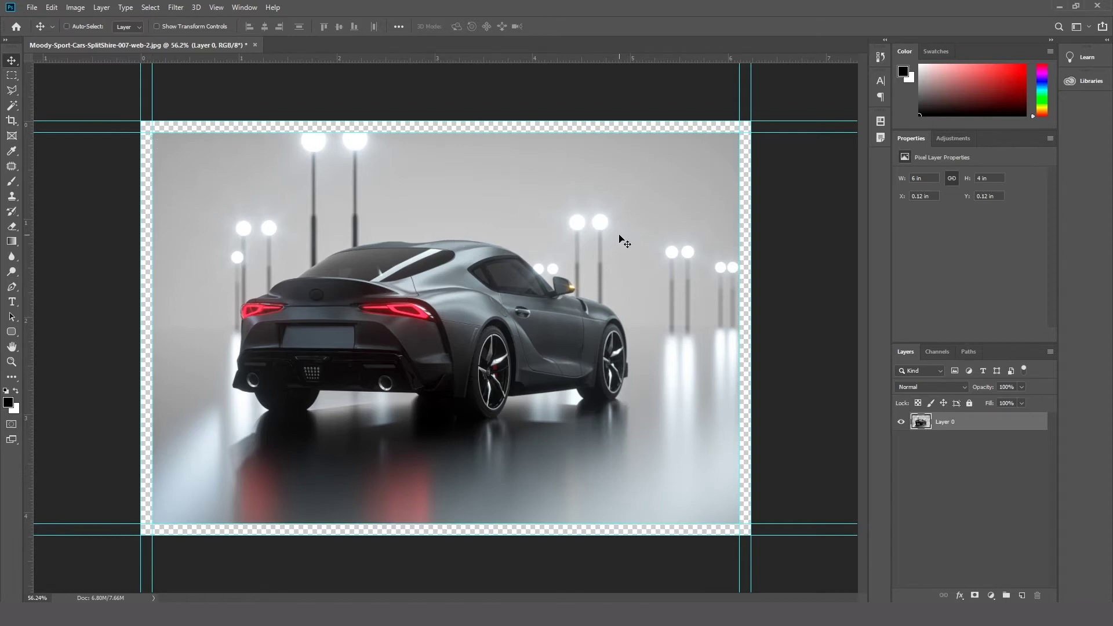
key("ctrl+t")
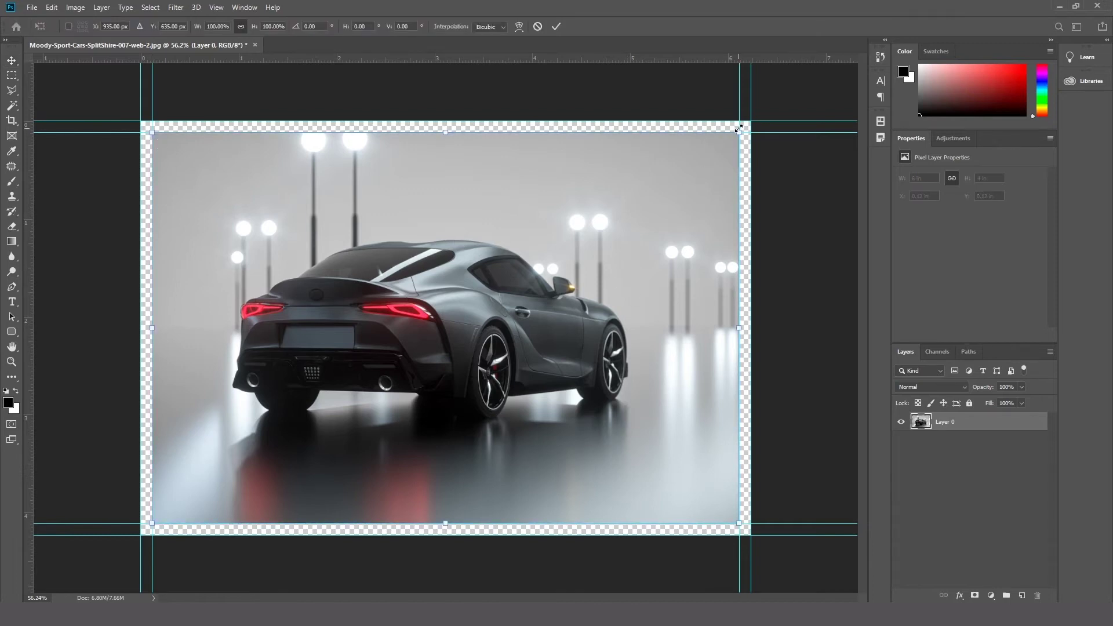
Scale Layer 0 to about 107% so the photo covers the bleed border
left_click_drag(740, 132, 760, 118)
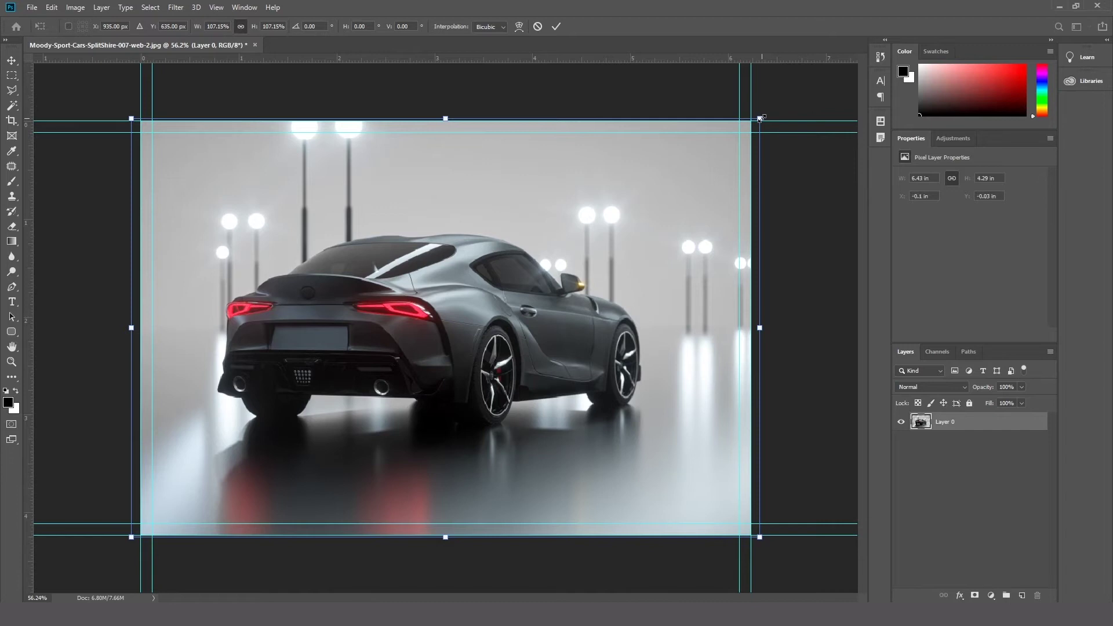
left_click(556, 25)
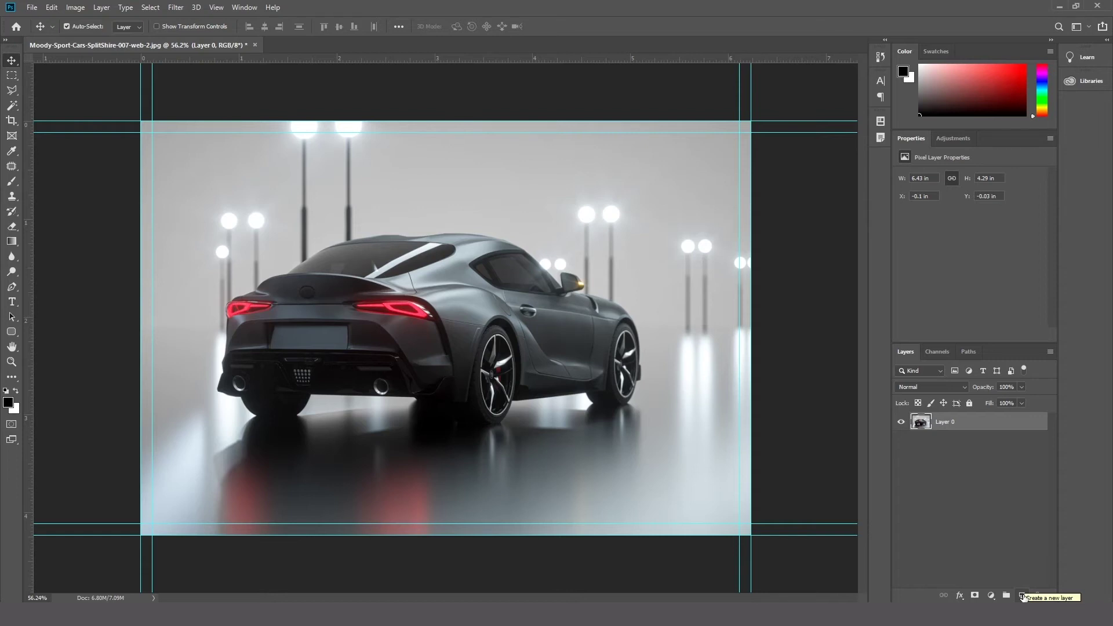
Add a new empty layer for crop marks and zoom in on the corner
left_click(1023, 596)
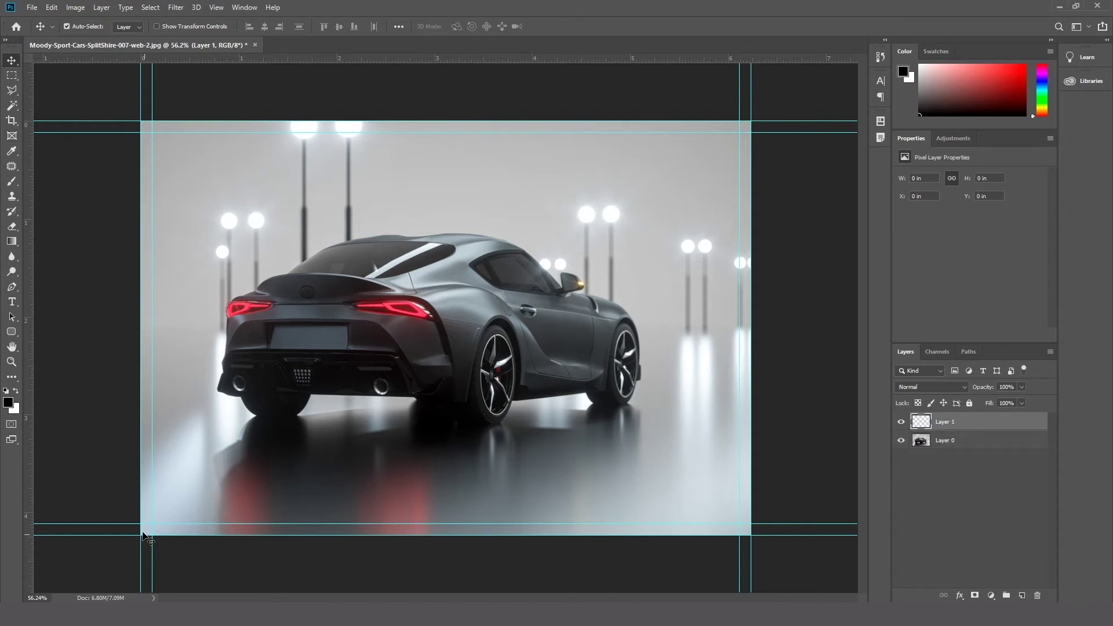
scroll(147, 550, "up", 5)
scroll(145, 541, "up", 3)
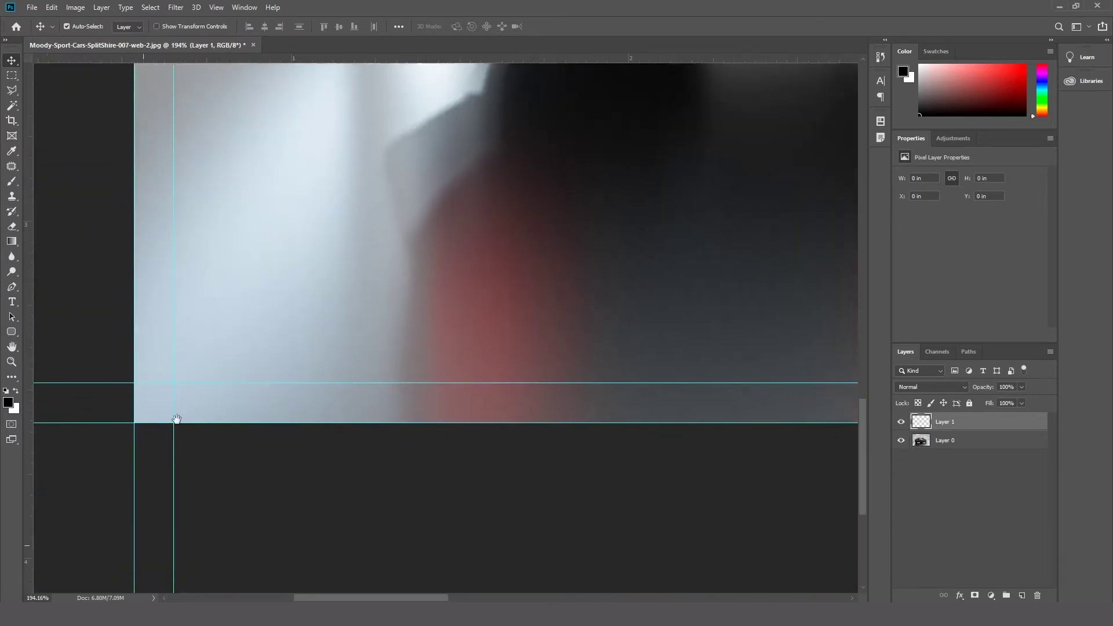
scroll(240, 337, "up", 2)
scroll(255, 335, "up", 1)
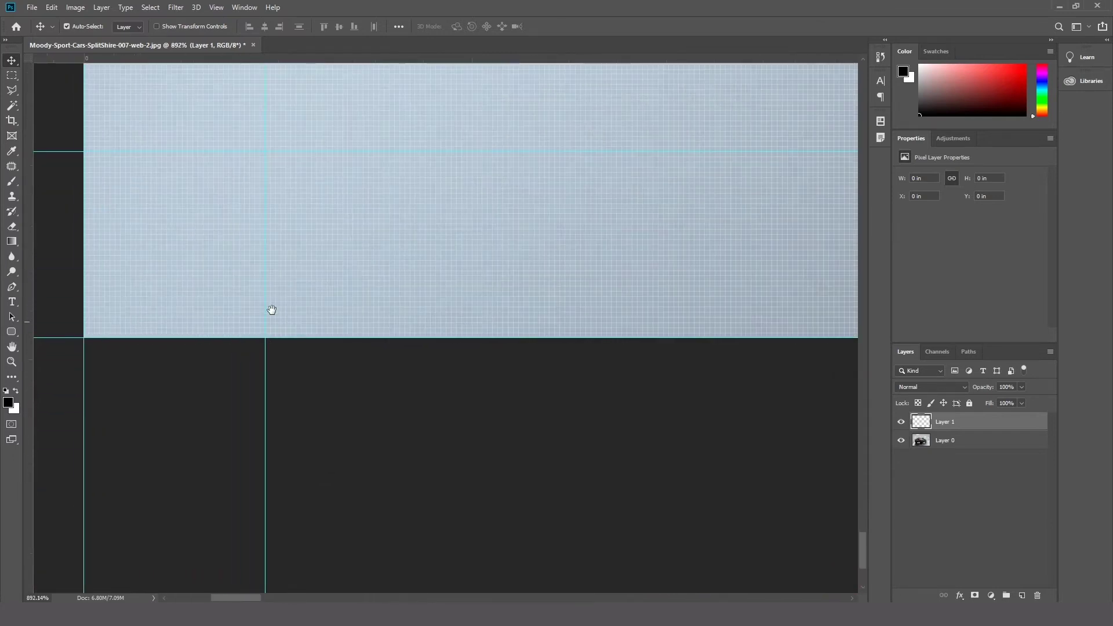
scroll(253, 307, "up", 1)
scroll(253, 364, "up", 1)
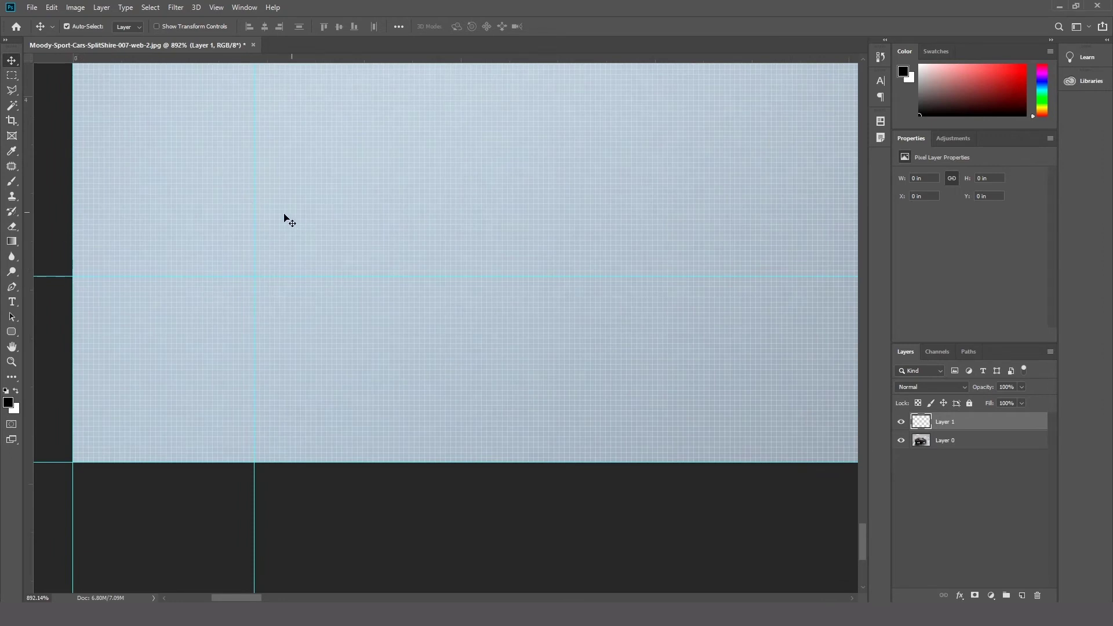
Fill a thin vertical strip below the guide corner with white, then duplicate its layer
left_click(11, 76)
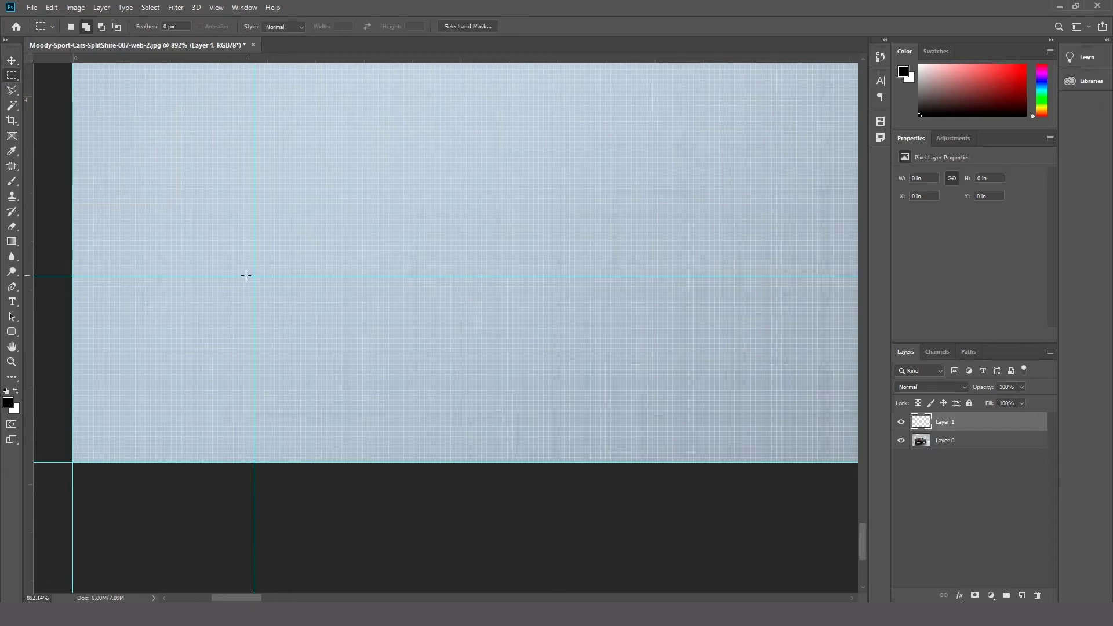
left_click_drag(246, 276, 262, 423)
key("ctrl+BackSpace")
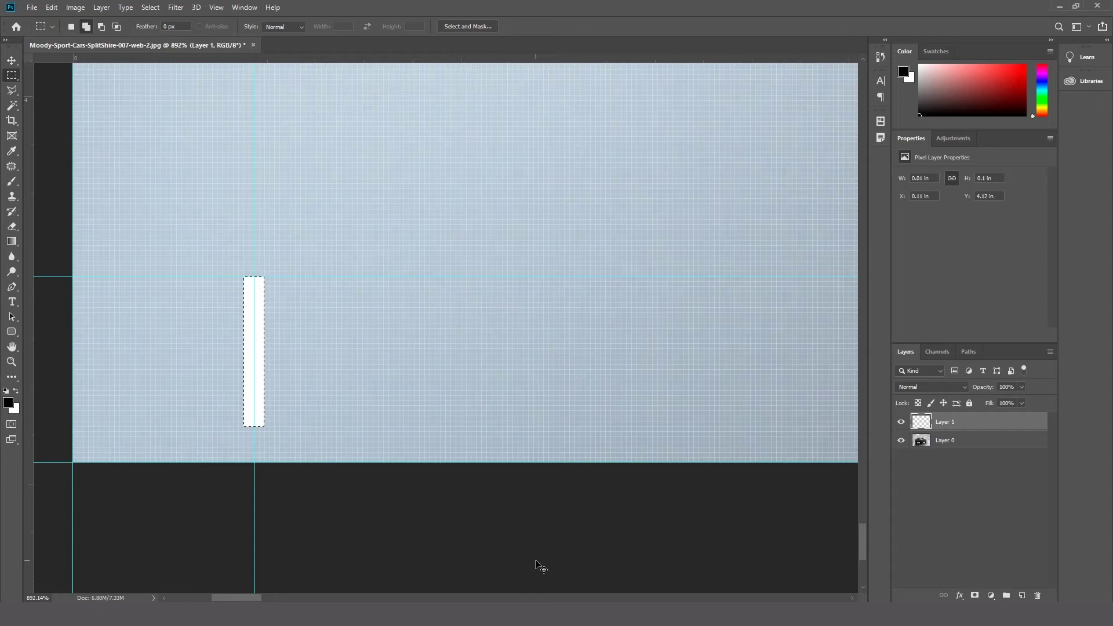
key("ctrl+d")
key("ctrl+j")
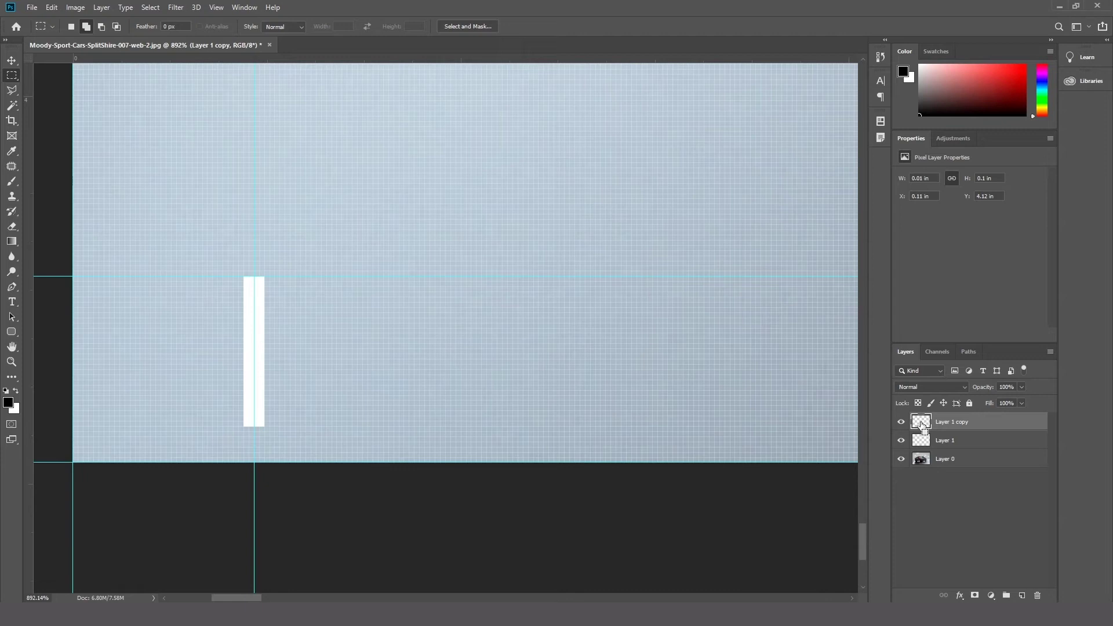
Fill the Layer 1 copy bar with black using its loaded outline selection
left_click(921, 425, "ctrl")
key("alt+BackSpace")
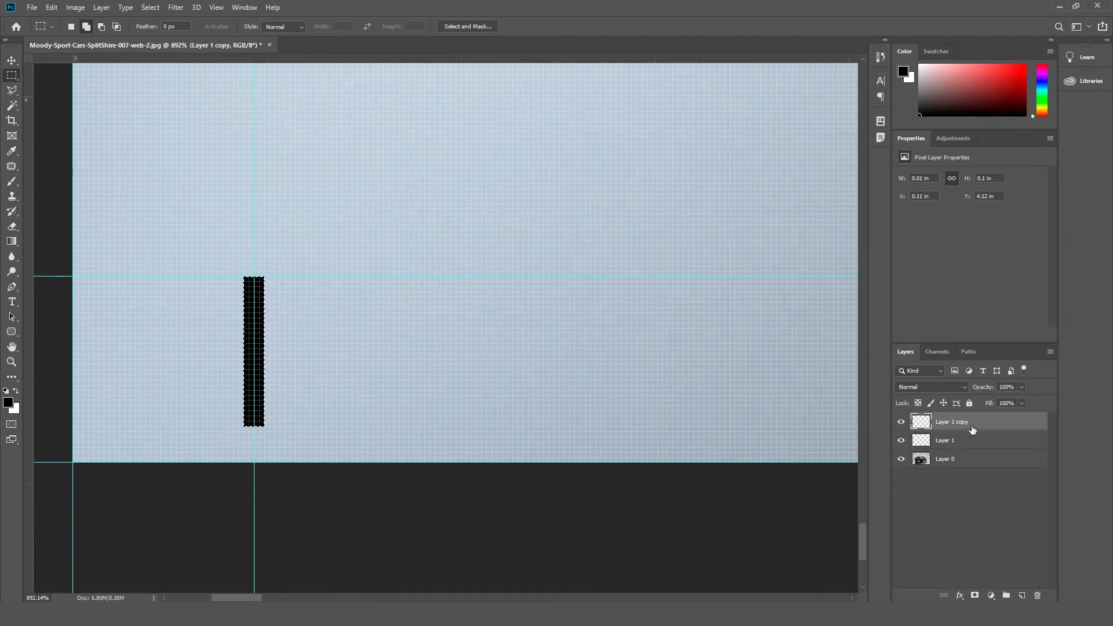
key("ctrl+t")
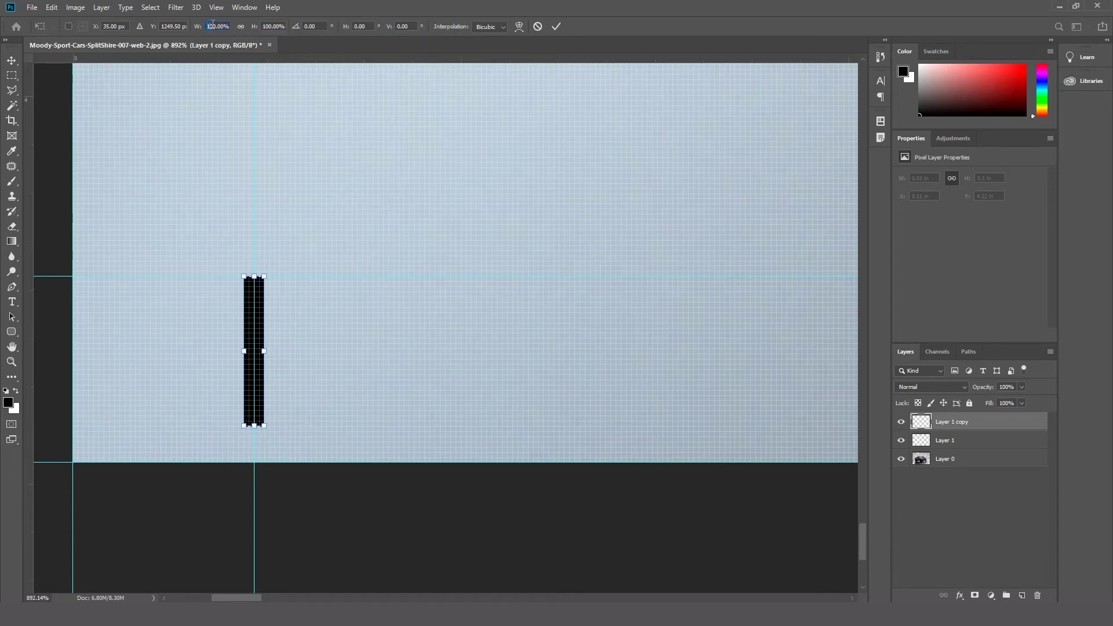
Narrow the black bar to 50% width
type("50")
key("Return")
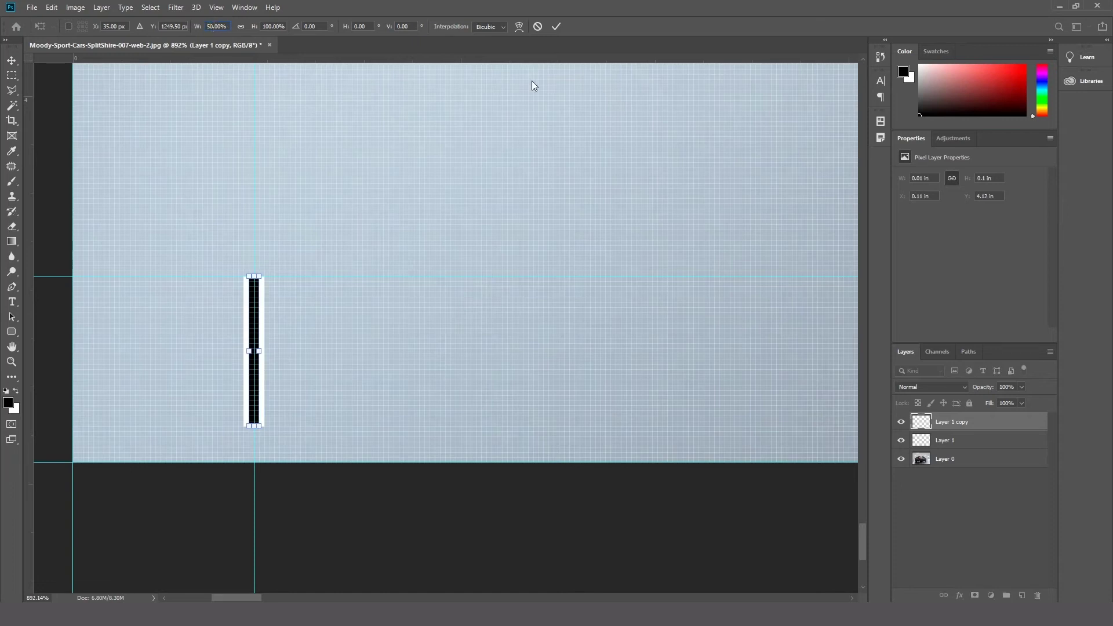
left_click(554, 29)
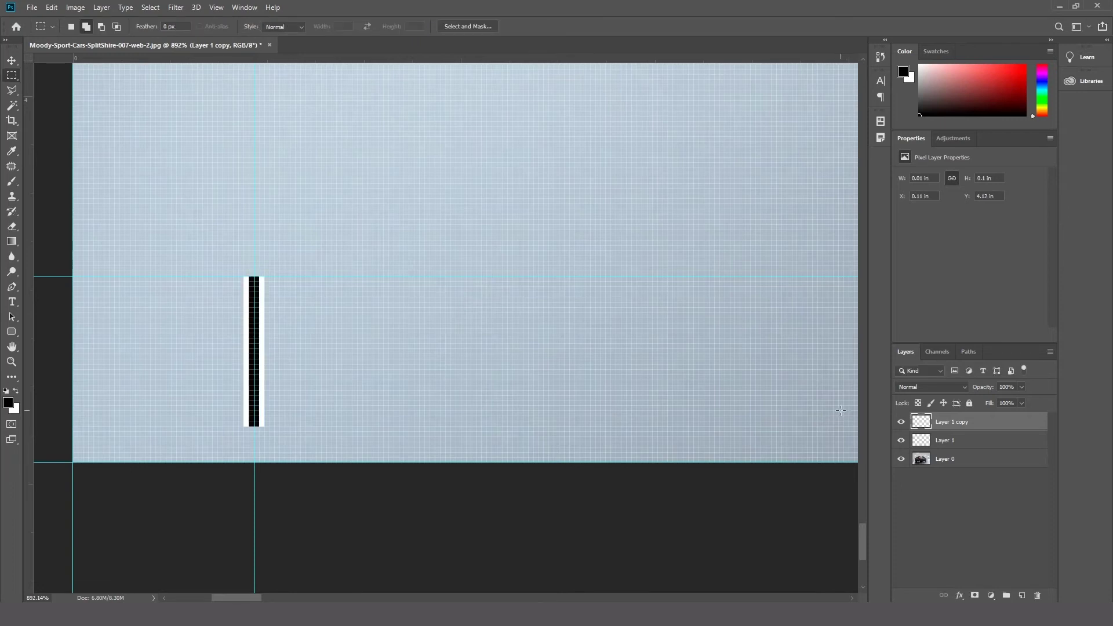
Merge the black and white bar layers into one, then duplicate the merged bar
left_click(976, 445, "shift")
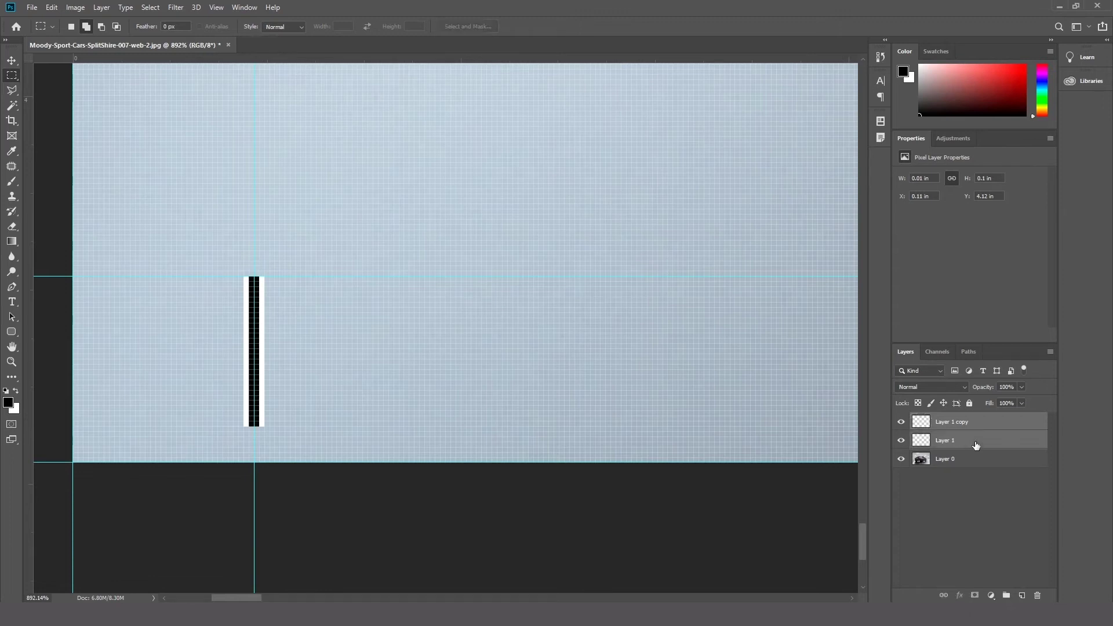
left_click(12, 59)
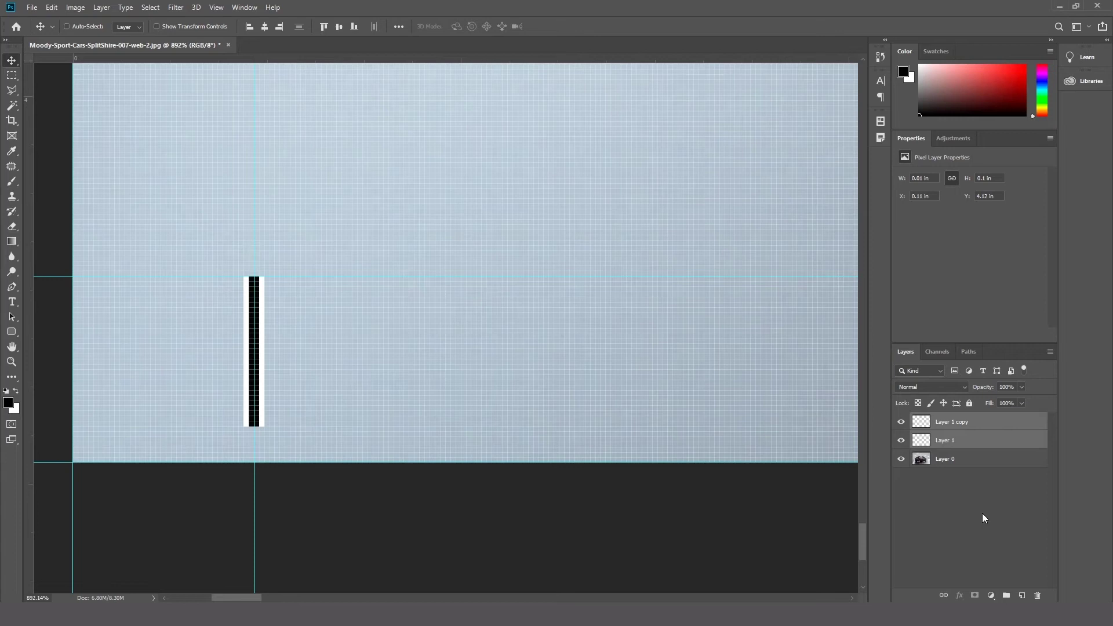
key("ctrl+e")
key("ctrl+j")
key("ctrl+e")
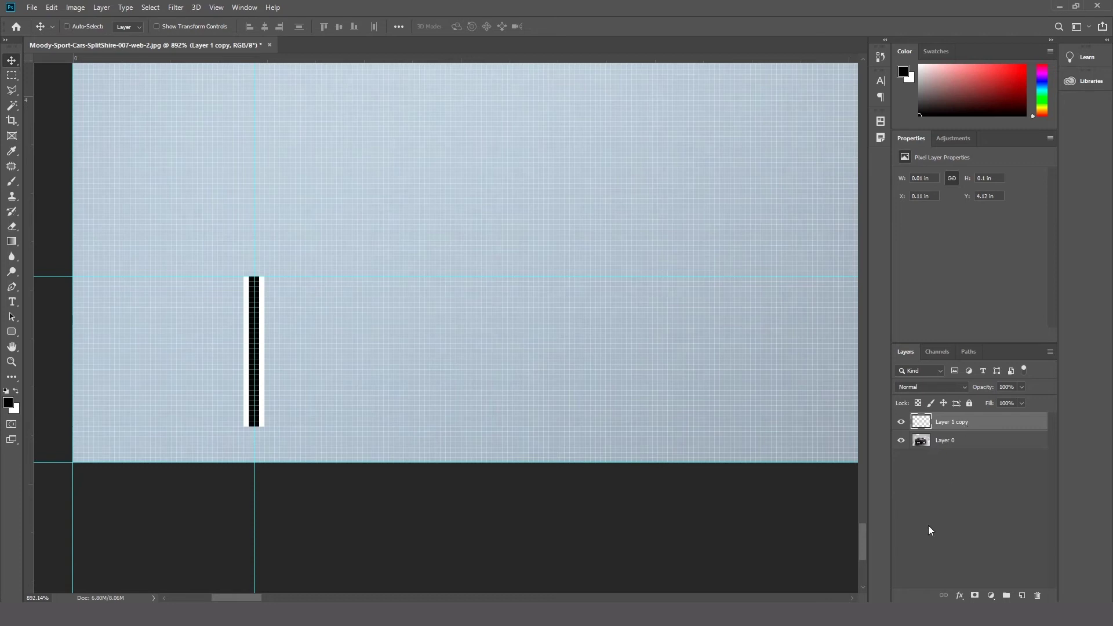
key("ctrl+j")
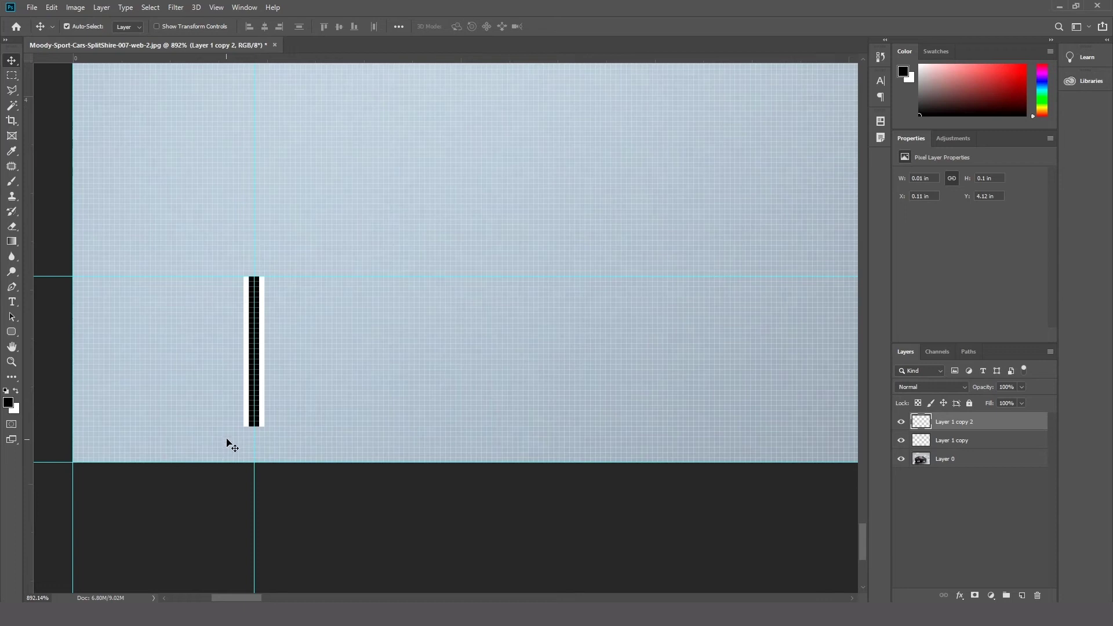
key("ctrl")
Rotate the duplicate bar 90° to horizontal and move it to the corner forming an L
key("ctrl+t")
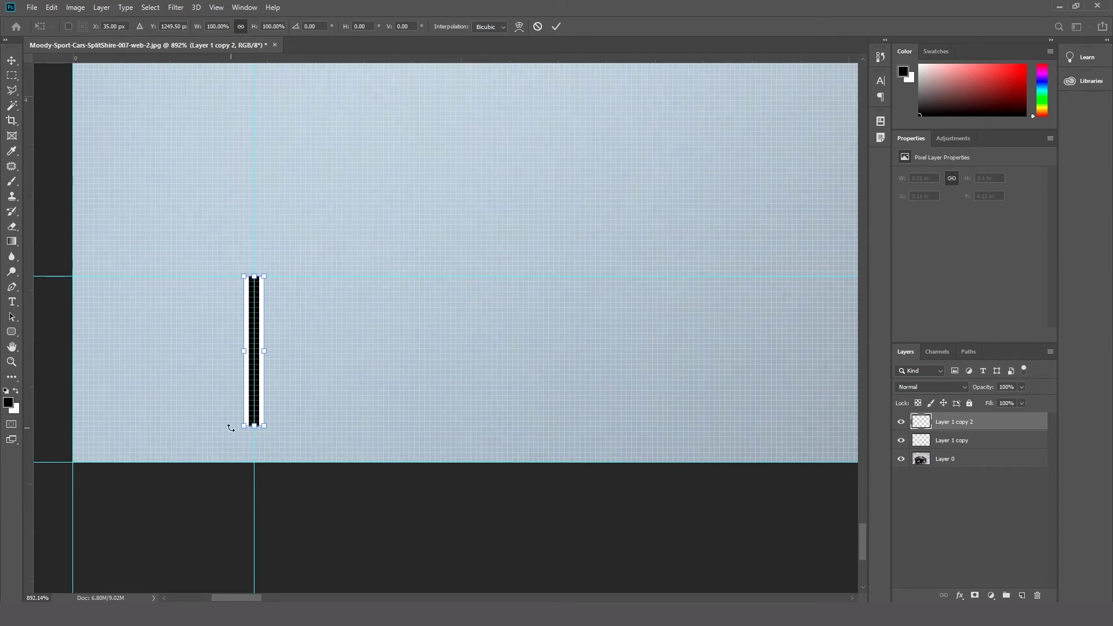
left_click_drag(231, 428, 187, 323)
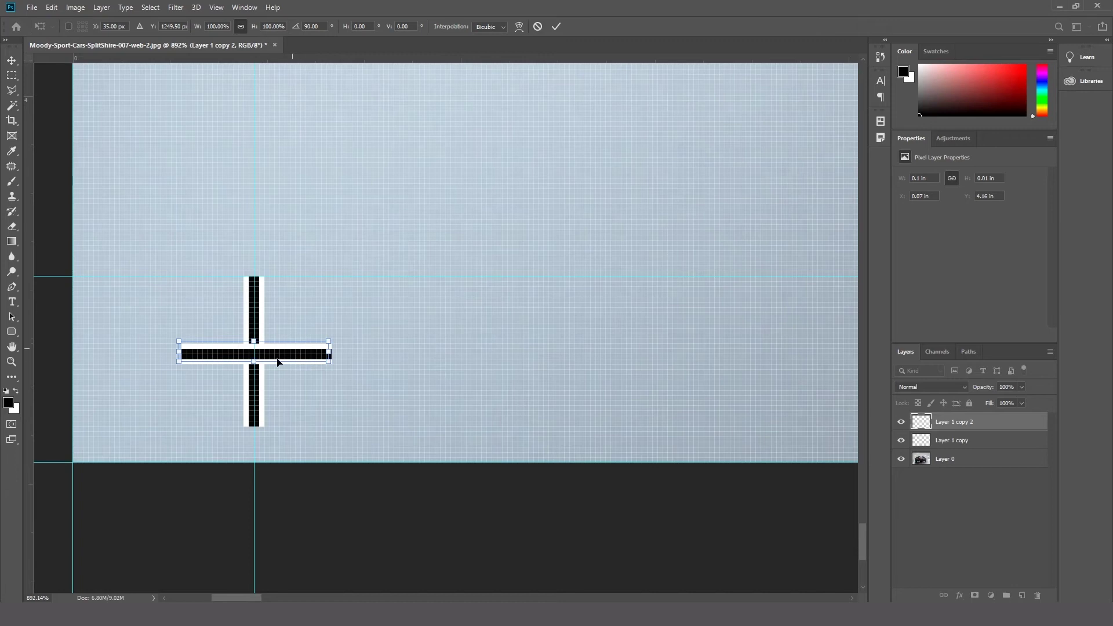
mouse_move(280, 358)
left_mouse_down()
mouse_move(207, 305)
mouse_move(216, 311)
left_mouse_up()
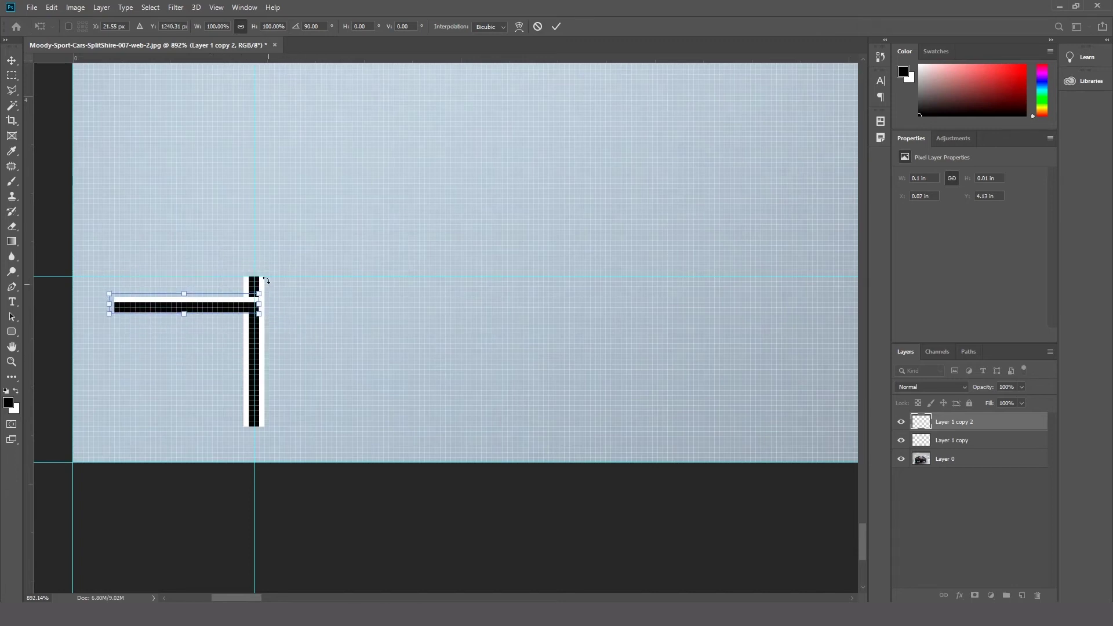
scroll(269, 284, "up", 3)
key("alt+space")
key("Escape")
key("Up")
Align the horizontal bar with the vertical bar's top at the guide intersection
left_click_drag(186, 449, 296, 422)
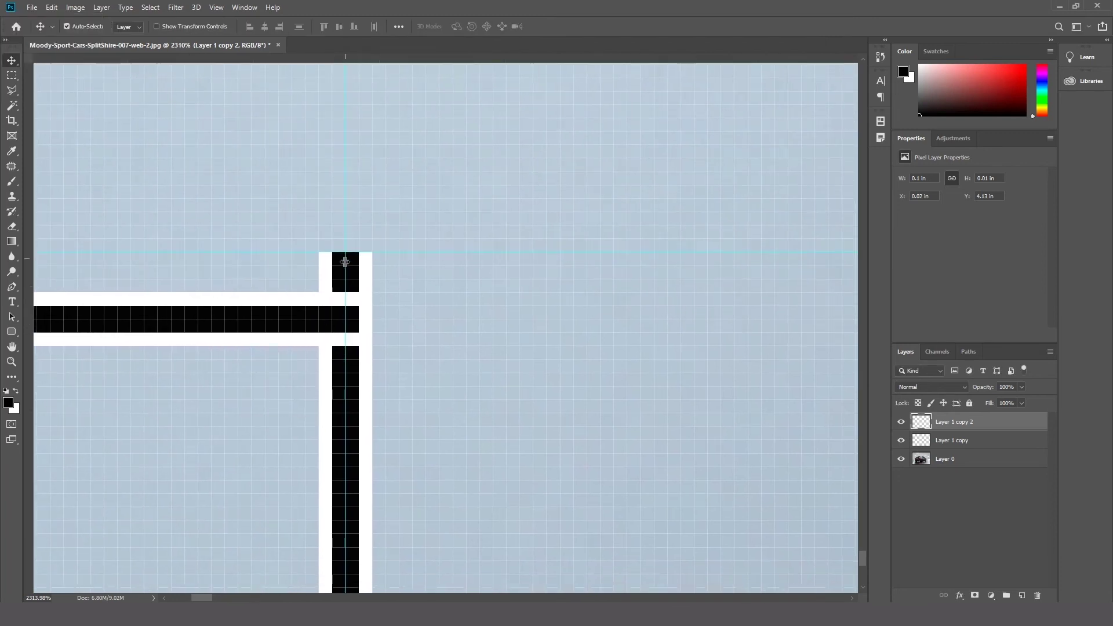
left_click_drag(306, 321, 307, 270)
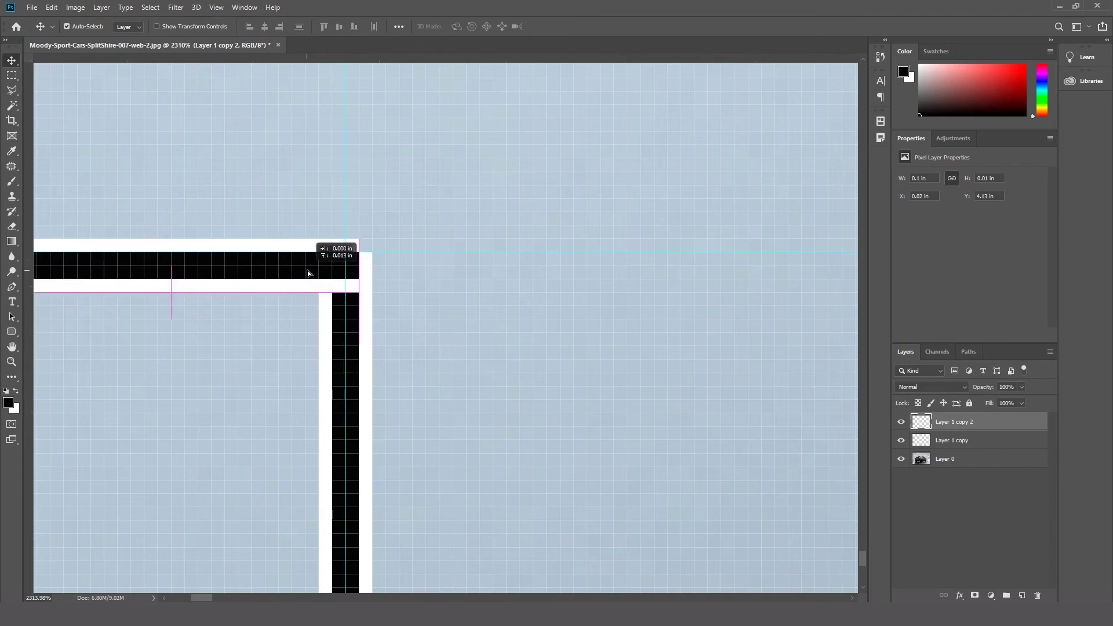
left_click_drag(307, 270, 299, 310)
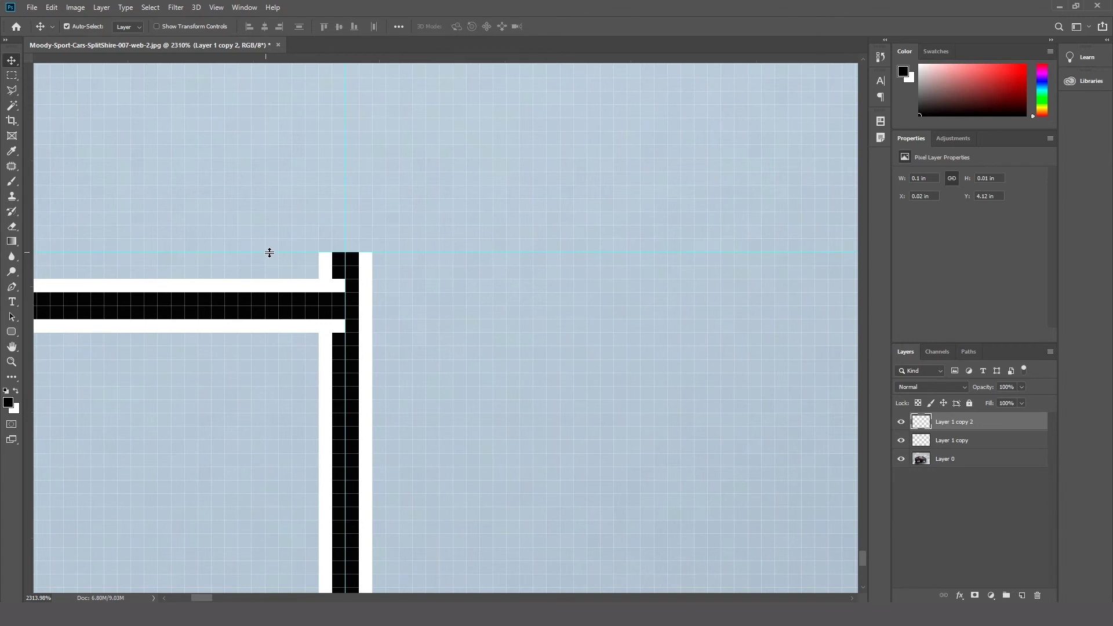
left_click_drag(268, 308, 280, 273)
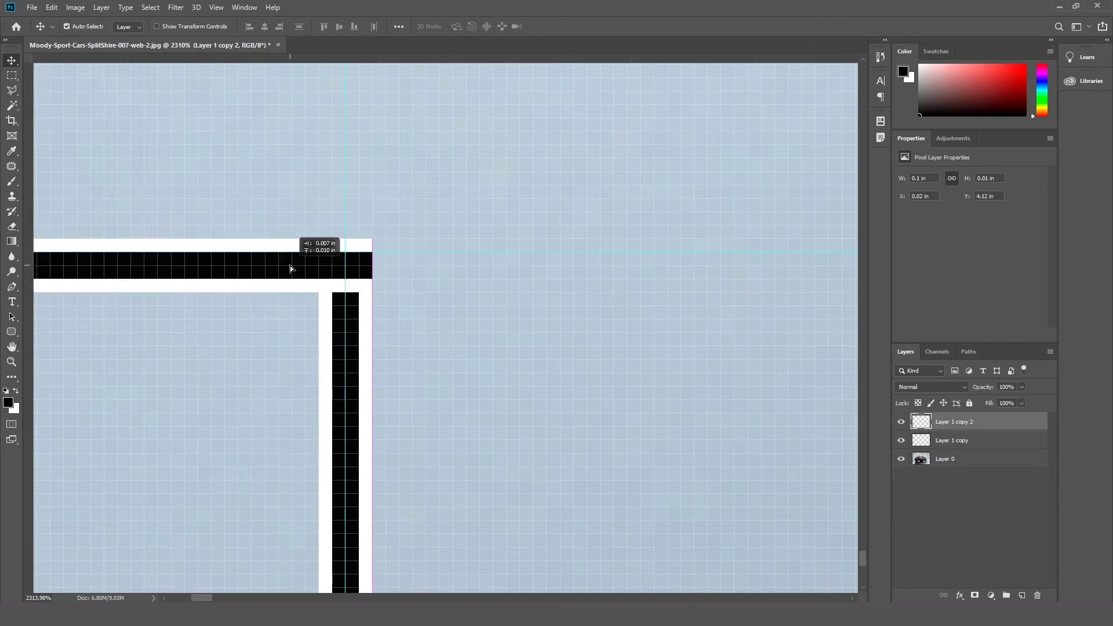
left_click_drag(280, 273, 291, 258)
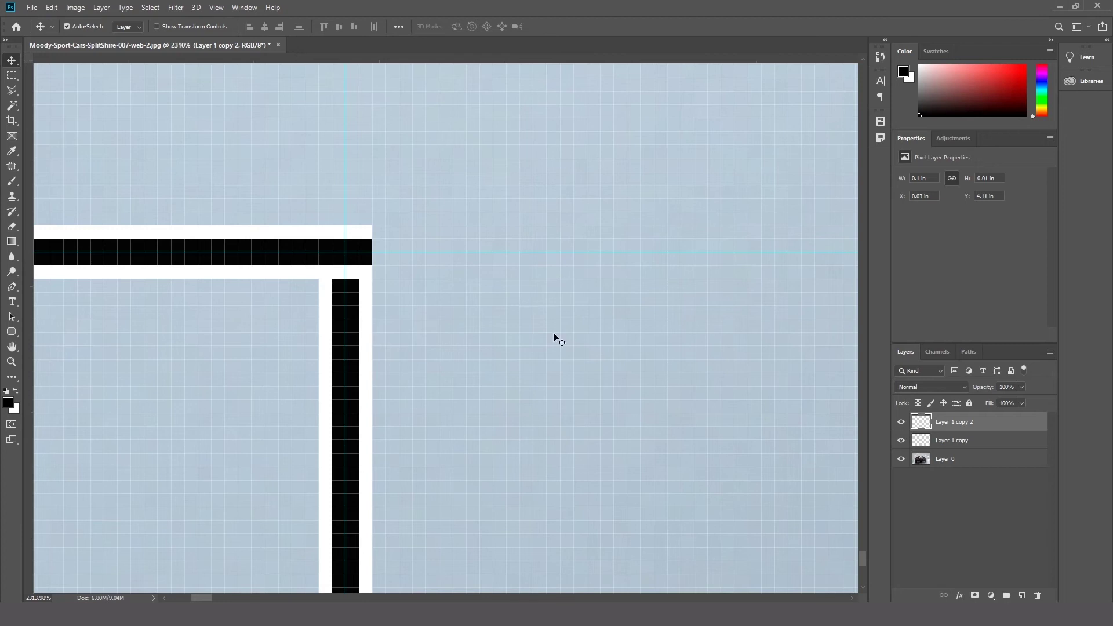
Merge the vertical and horizontal bars into one corner crop-mark layer
left_click(964, 444)
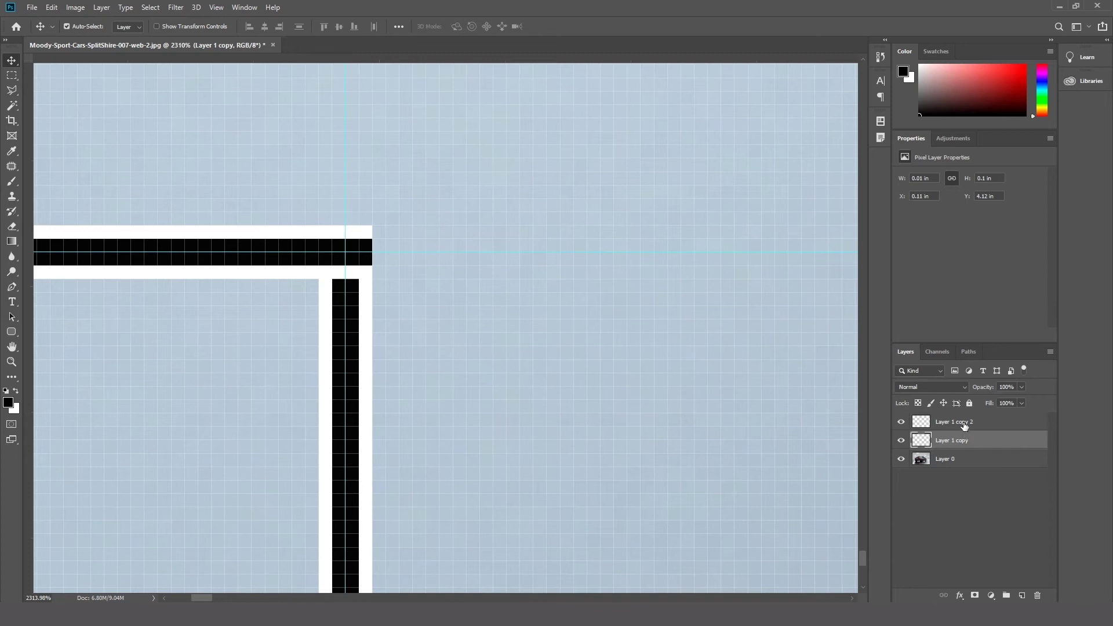
left_click(963, 426, "ctrl")
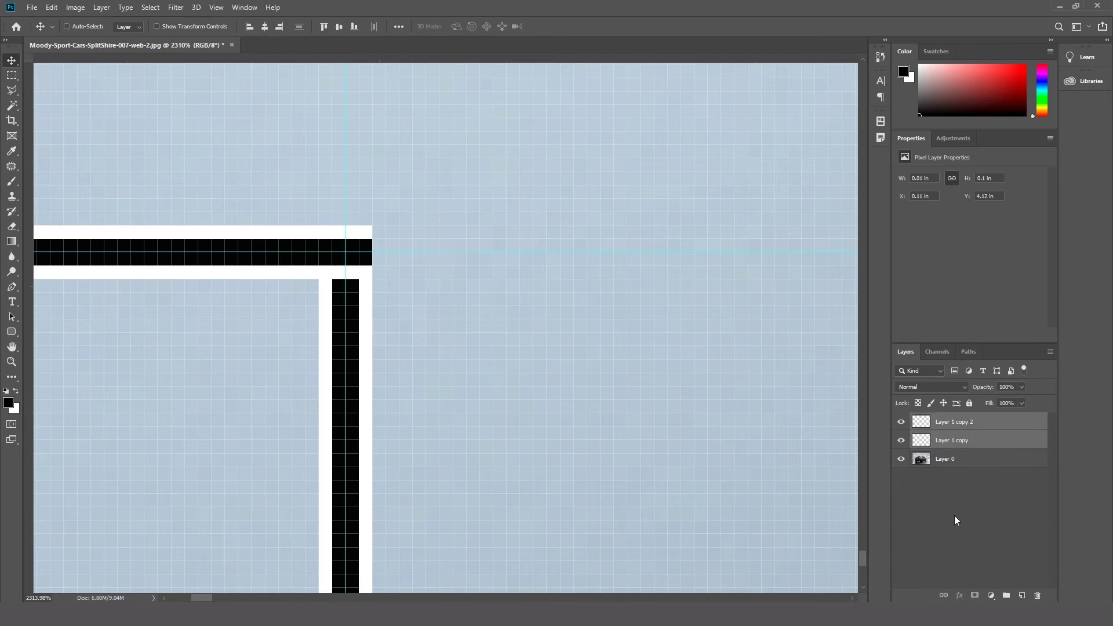
key("ctrl+e")
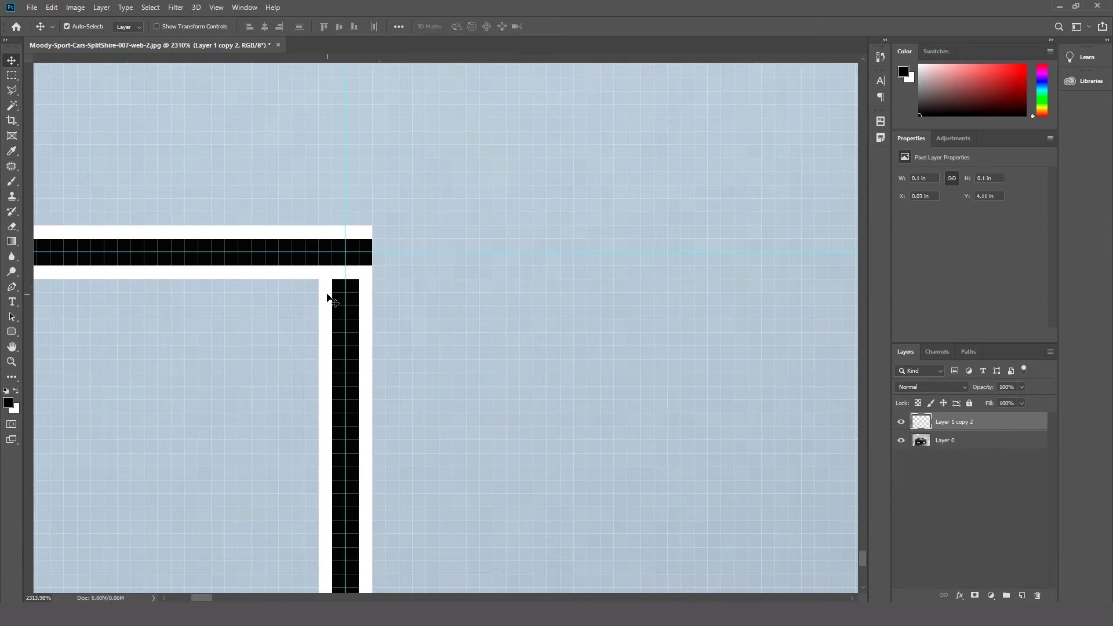
scroll(386, 330, "down", 8)
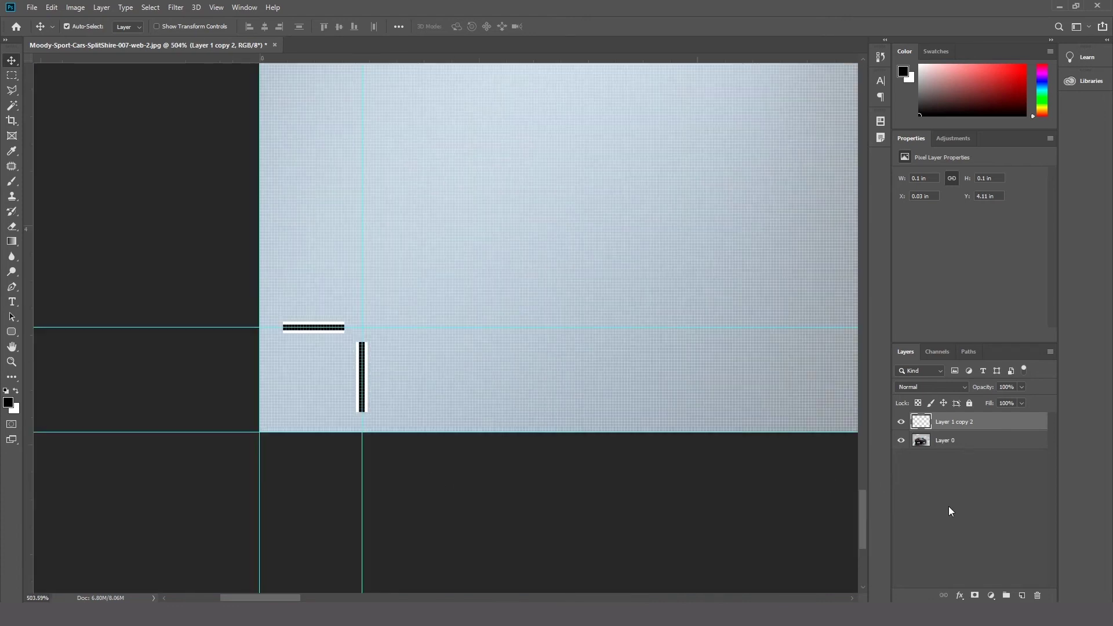
Duplicate the crop marks and flip the copy horizontally onto the lower-right corner
key("ctrl+j")
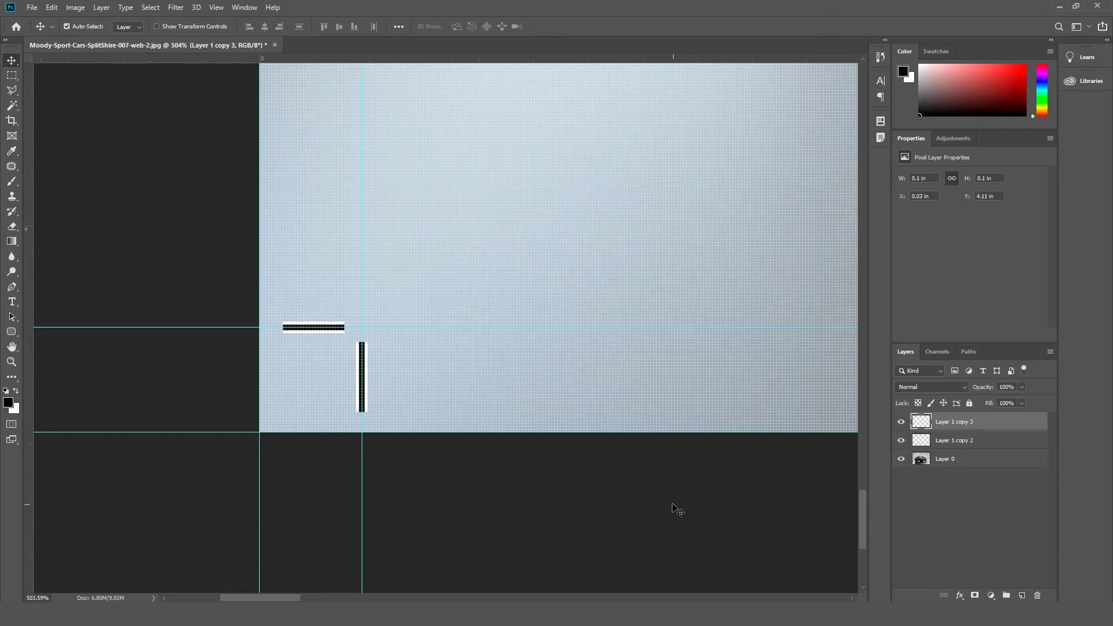
scroll(634, 497, "down", 2)
left_click_drag(699, 450, 538, 441)
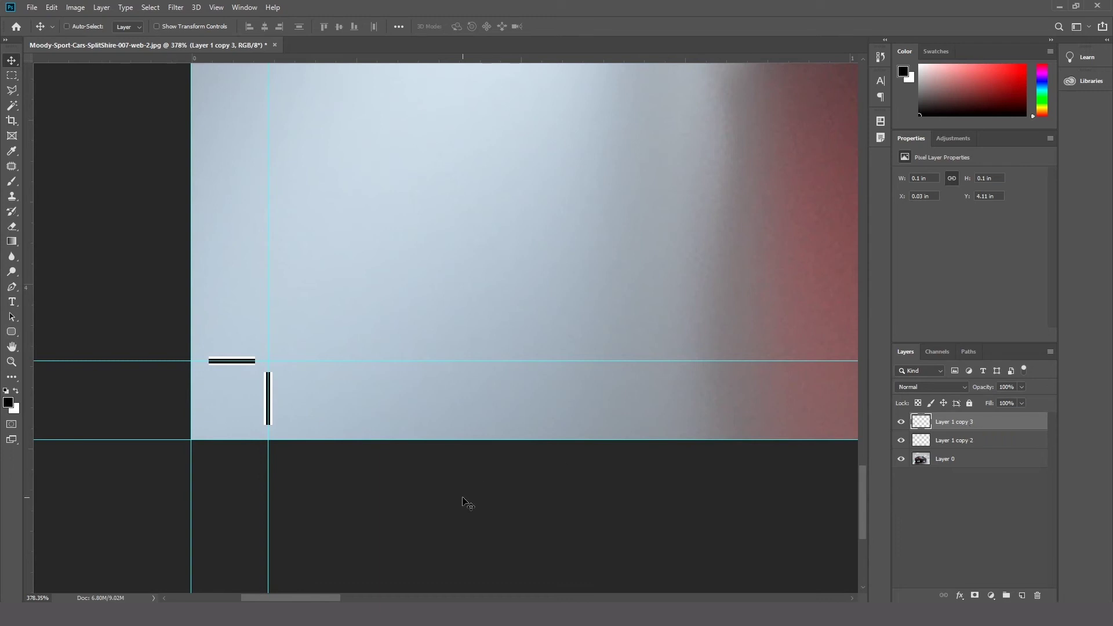
key("ctrl+a")
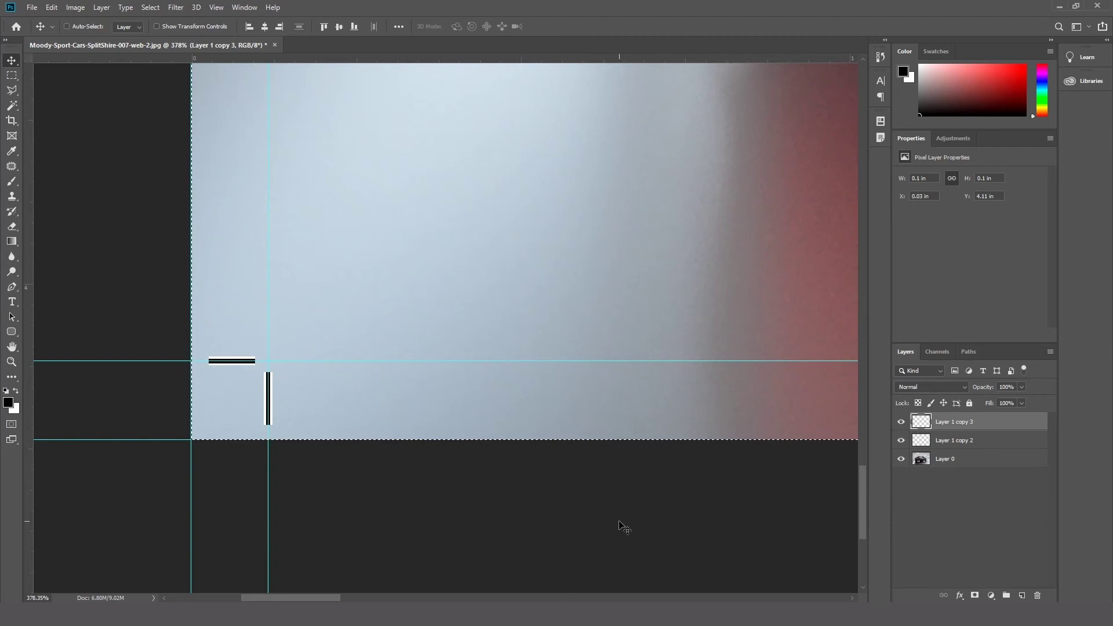
key("ctrl+t")
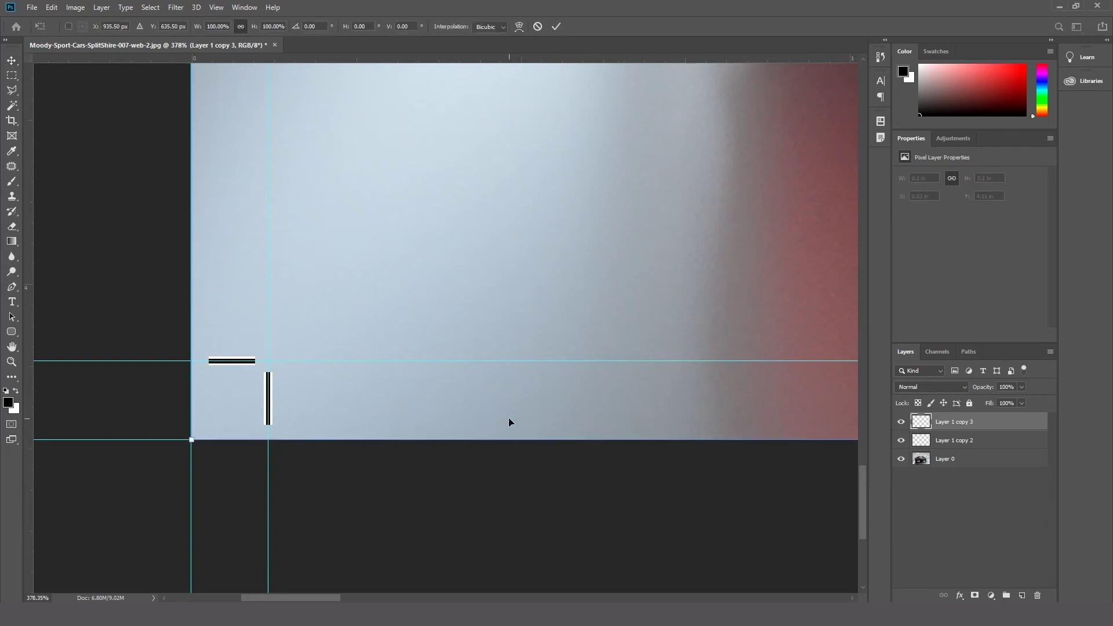
right_click(508, 420)
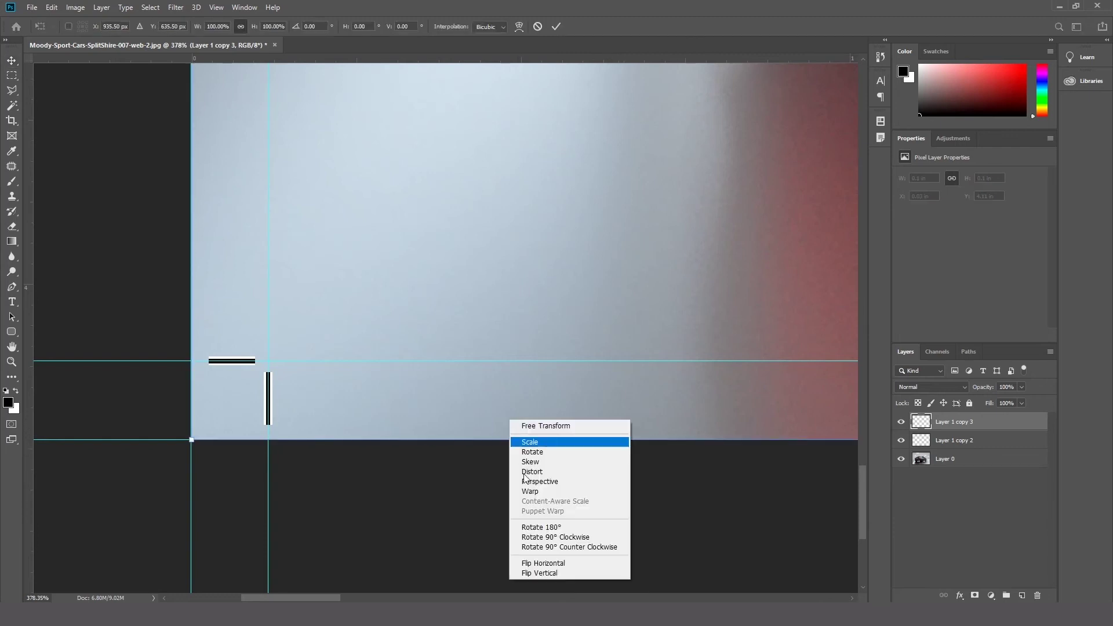
left_click(534, 563)
key("Left")
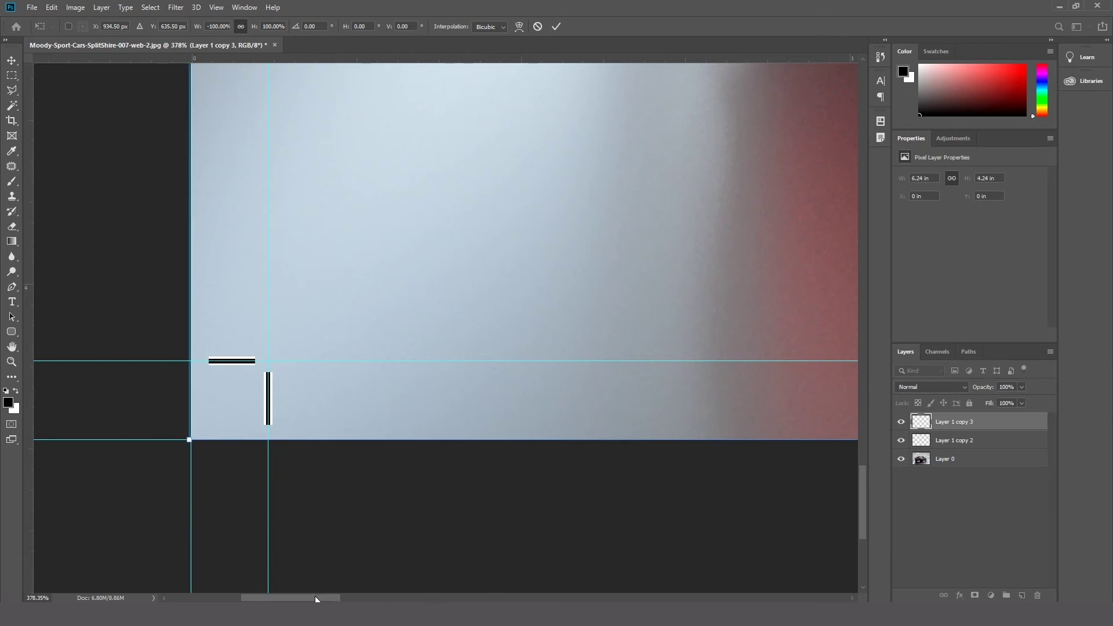
left_click_drag(315, 596, 771, 594)
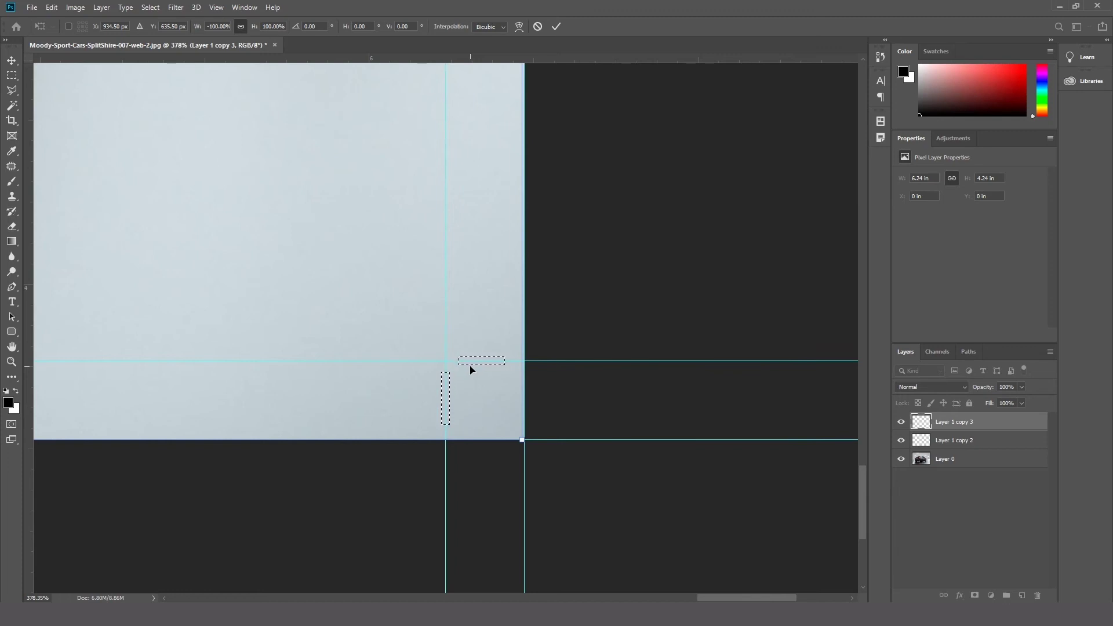
left_click(556, 29)
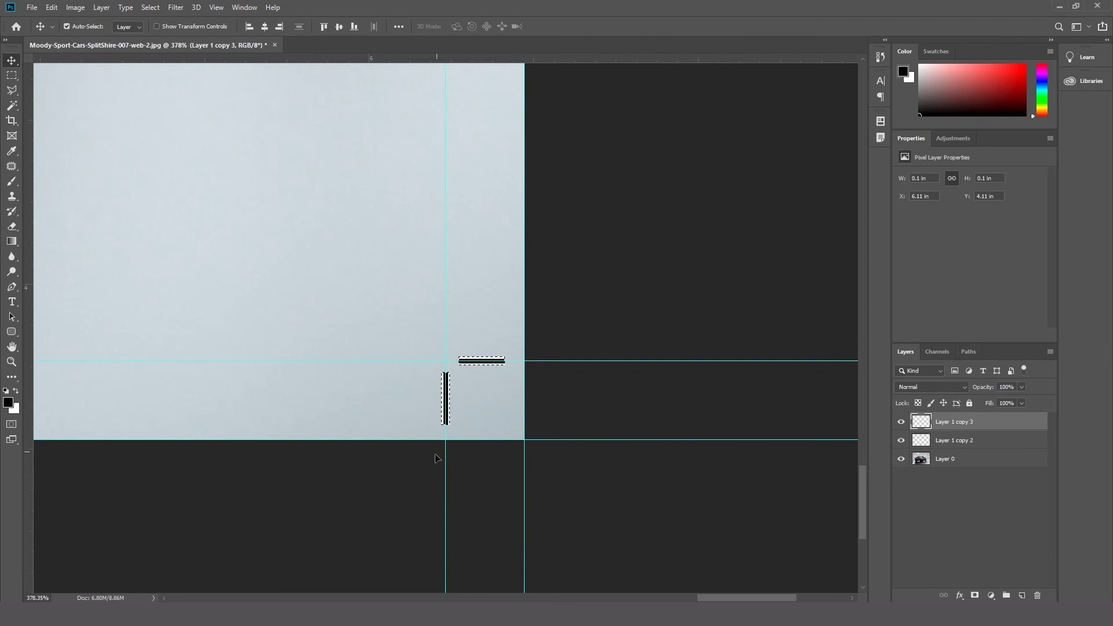
Merge the lower-left and lower-right crop-mark layers into one layer
scroll(423, 461, "down", 1)
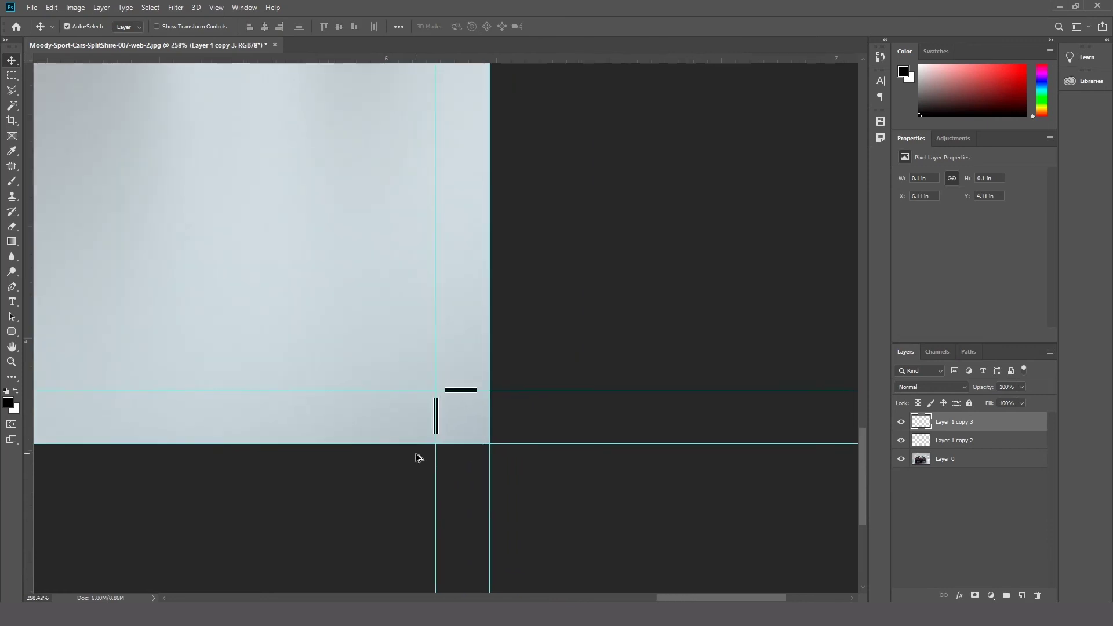
scroll(417, 457, "down", 1)
scroll(332, 504, "down", 1)
scroll(540, 404, "down", 1)
scroll(540, 404, "down", 2)
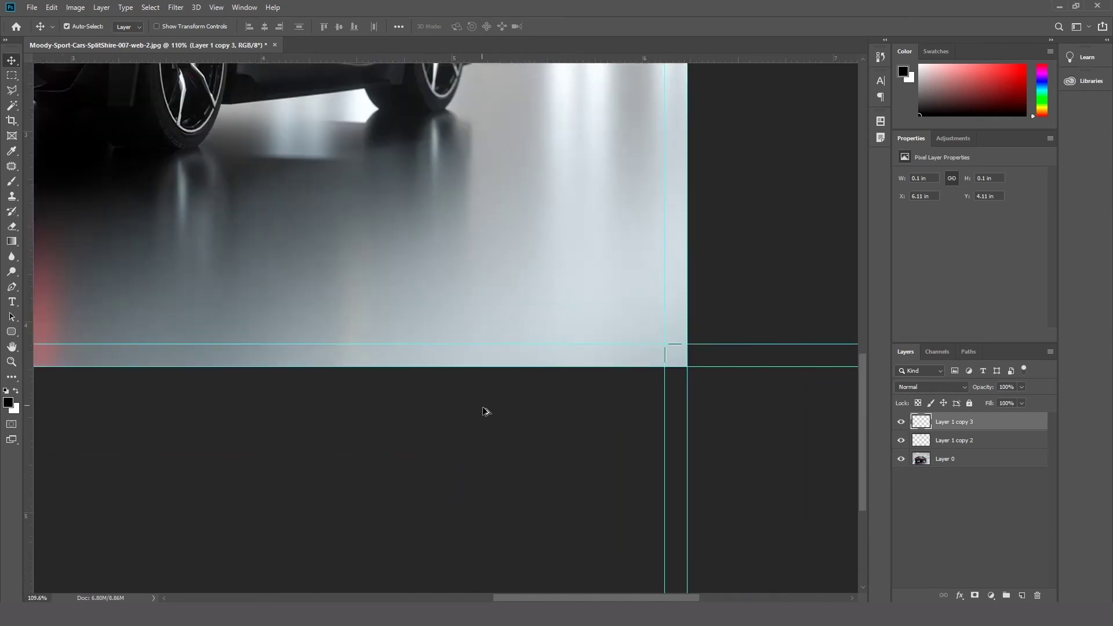
scroll(485, 409, "down", 2)
scroll(471, 435, "up", 1)
scroll(715, 390, "up", 1)
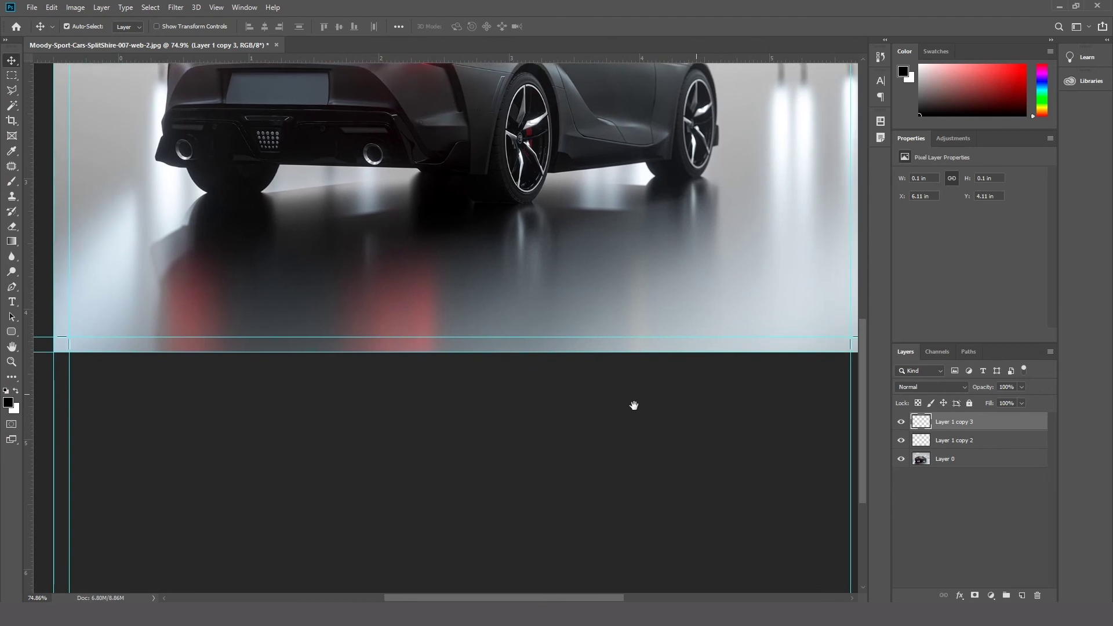
left_click(955, 442, "ctrl")
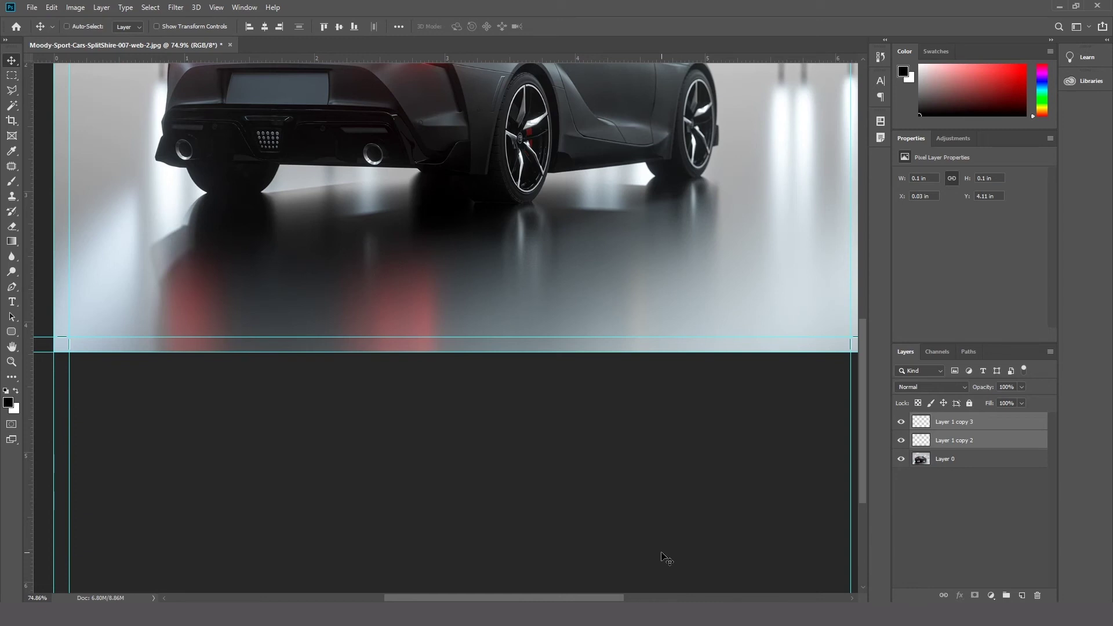
key("ctrl+e")
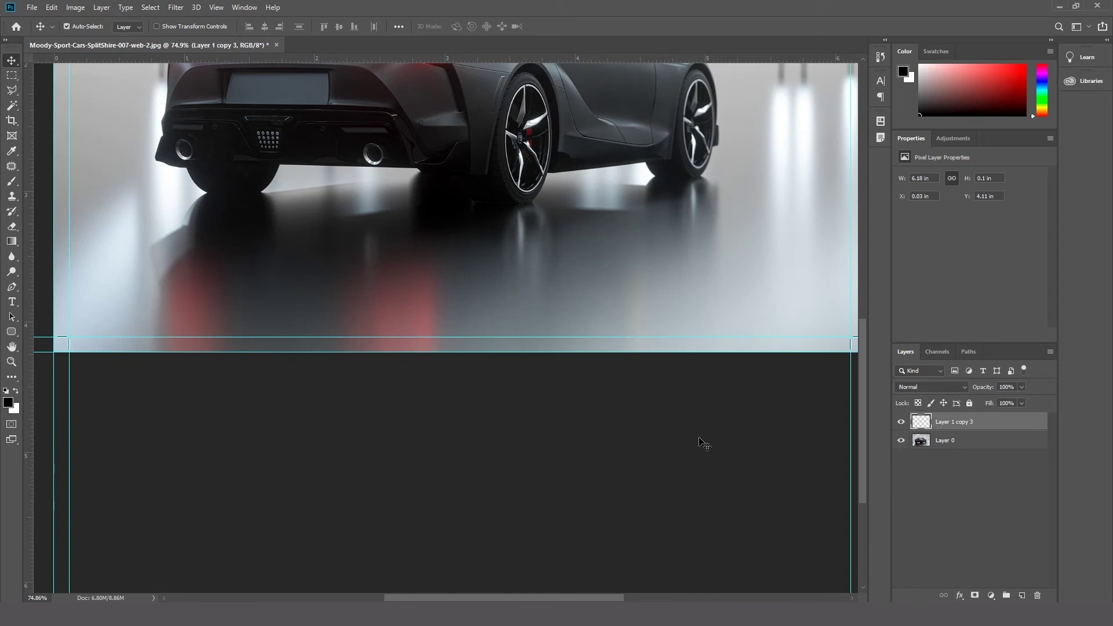
scroll(488, 463, "down", 2)
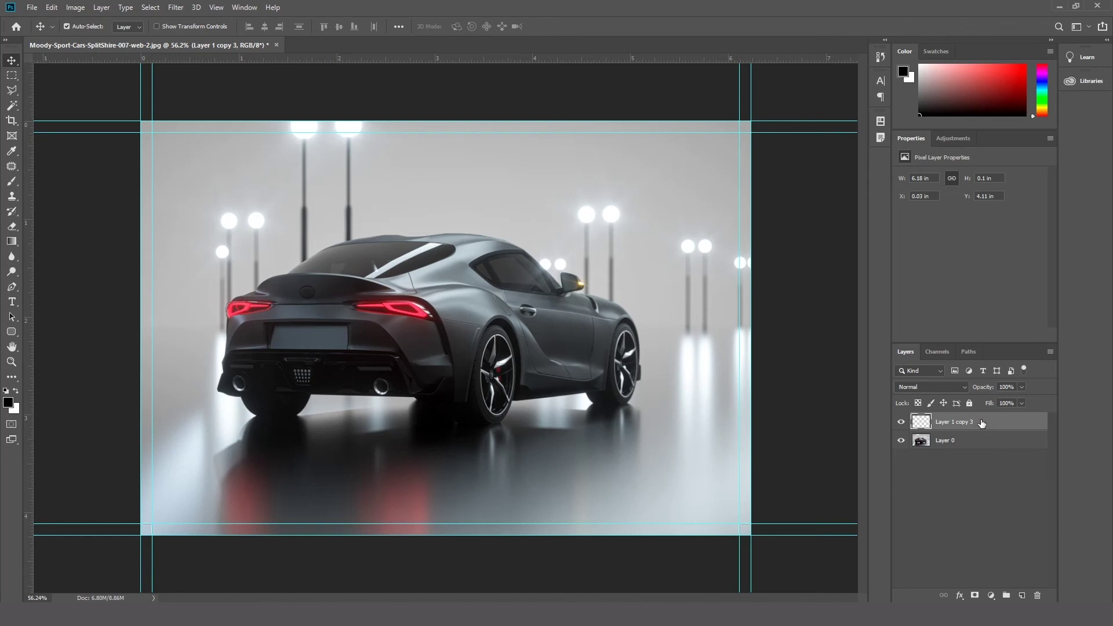
Duplicate the bottom crop-mark layer and flip the copy vertically
key("ctrl+j")
key("ctrl+a")
key("ctrl+t")
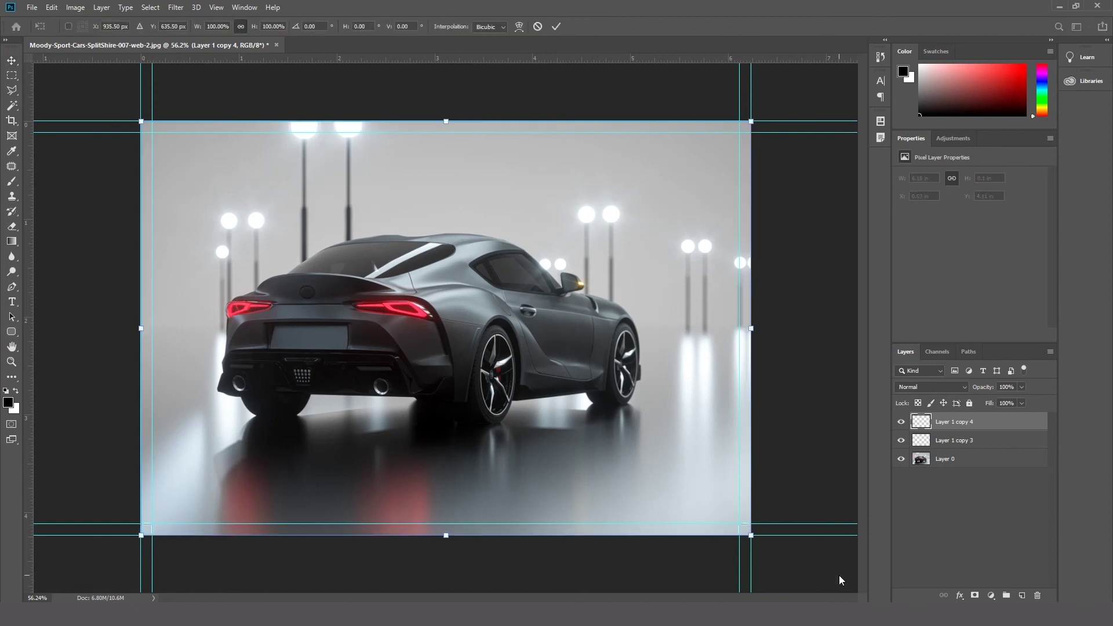
right_click(572, 472)
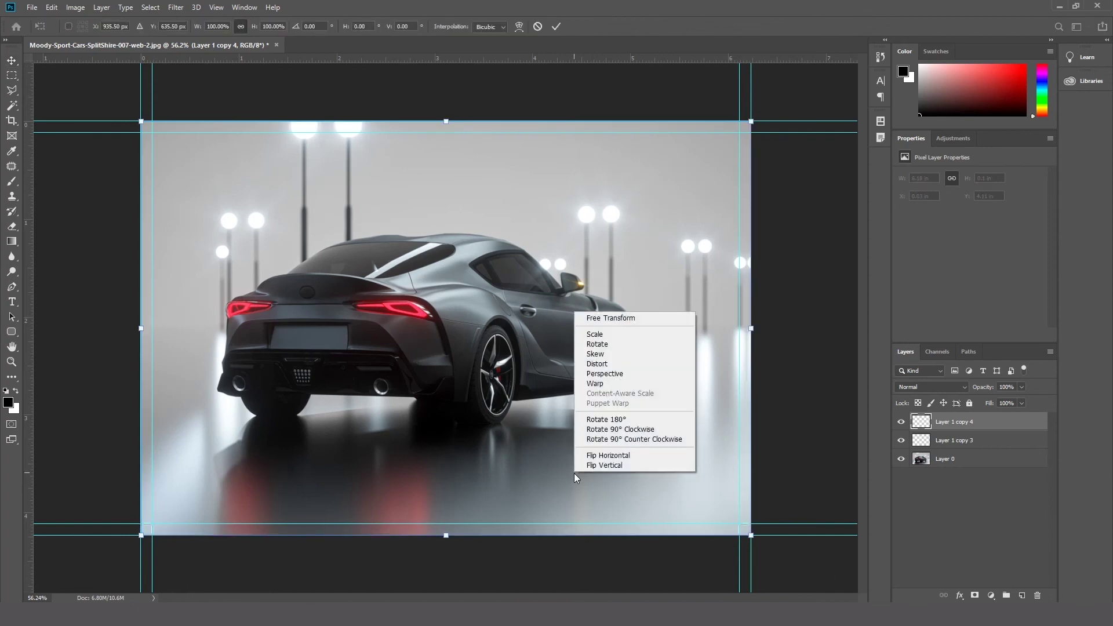
left_click(592, 468)
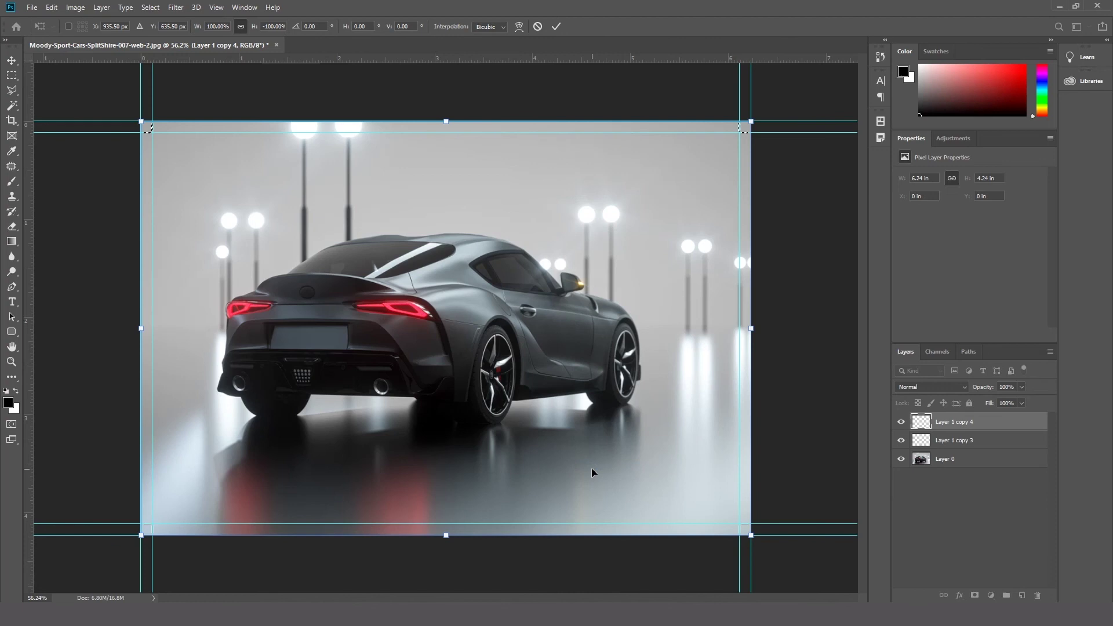
Check the flipped marks at both top corners, then commit the transform and deselect
scroll(748, 156, "up", 3)
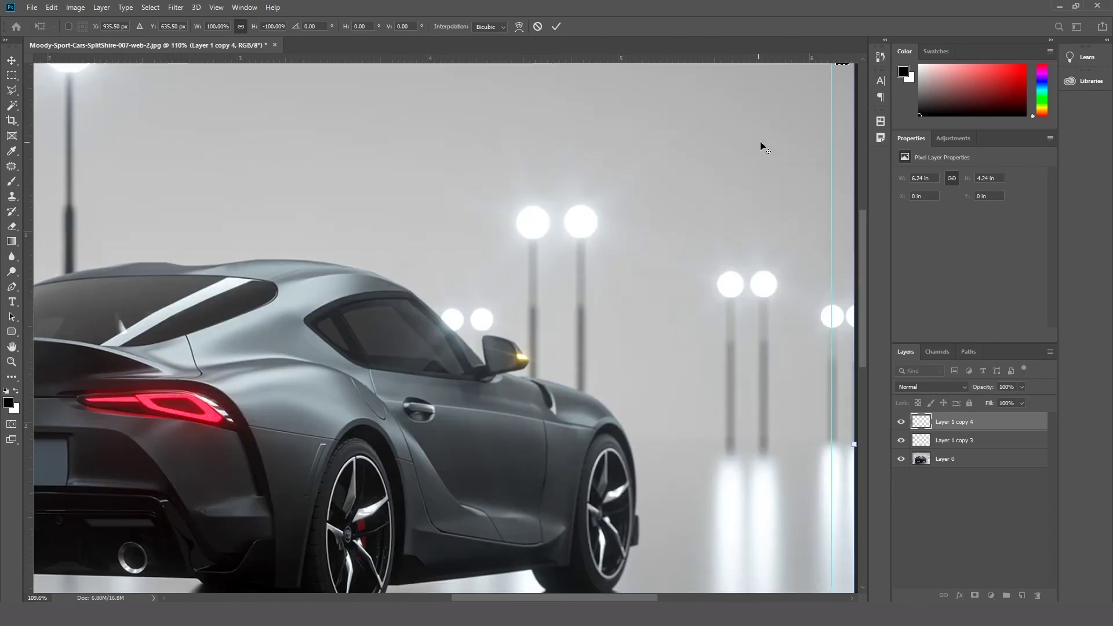
scroll(760, 145, "up", 3)
left_click_drag(766, 141, 493, 449)
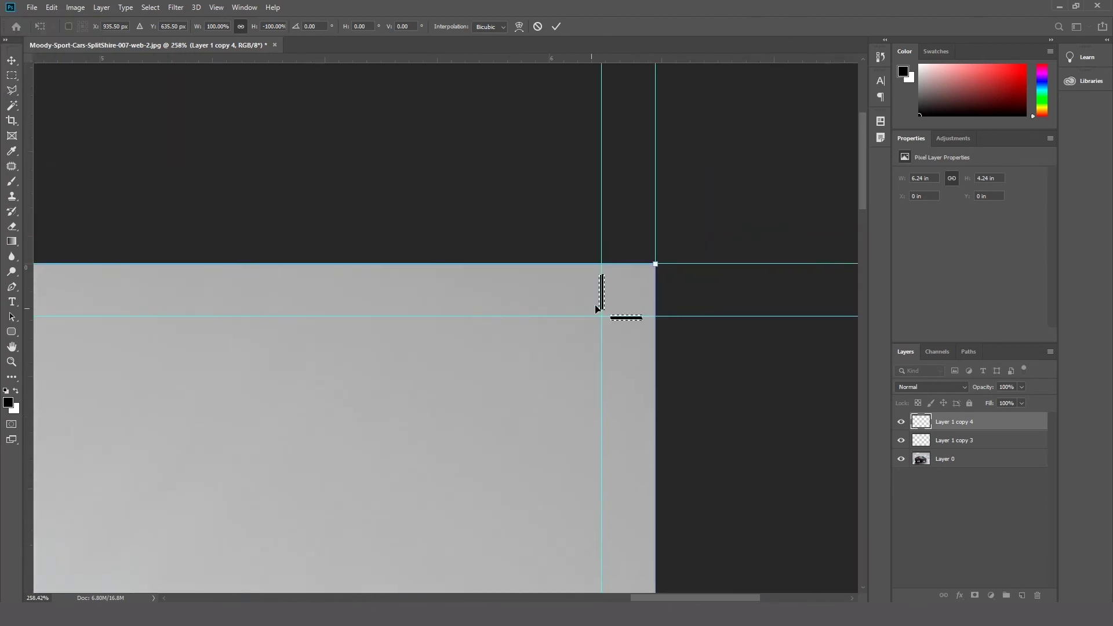
left_click_drag(377, 413, 556, 404)
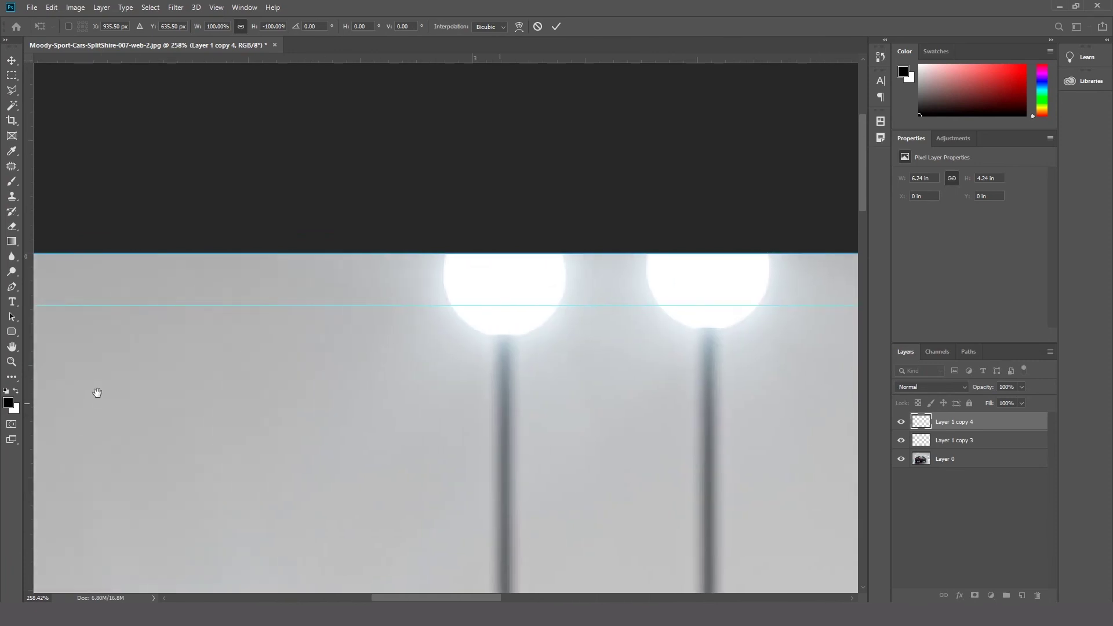
left_click_drag(97, 393, 546, 392)
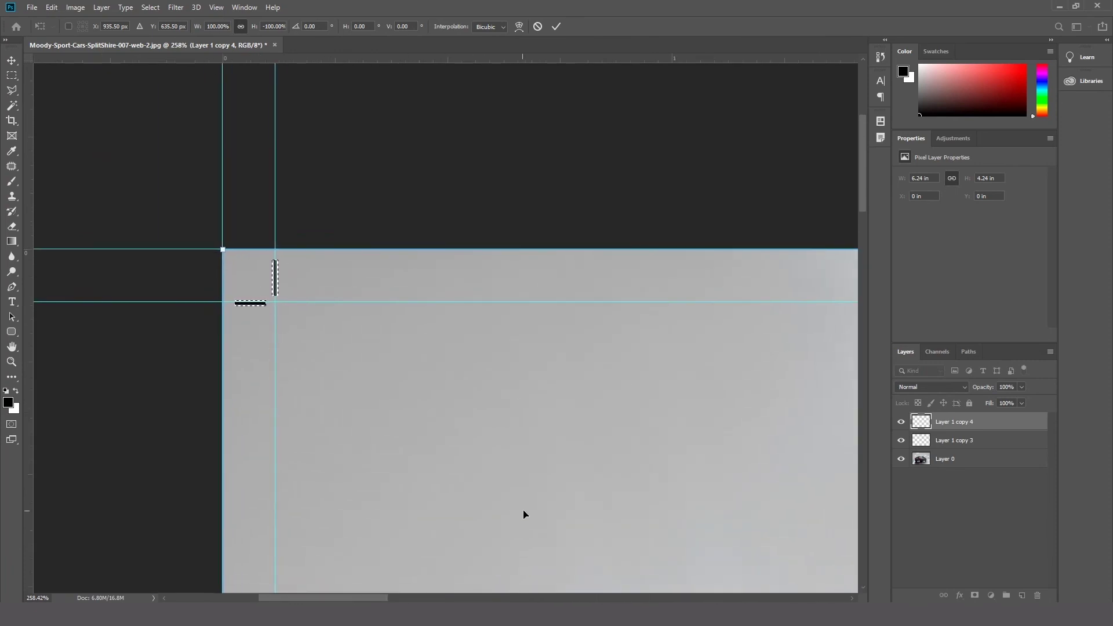
left_click(556, 26)
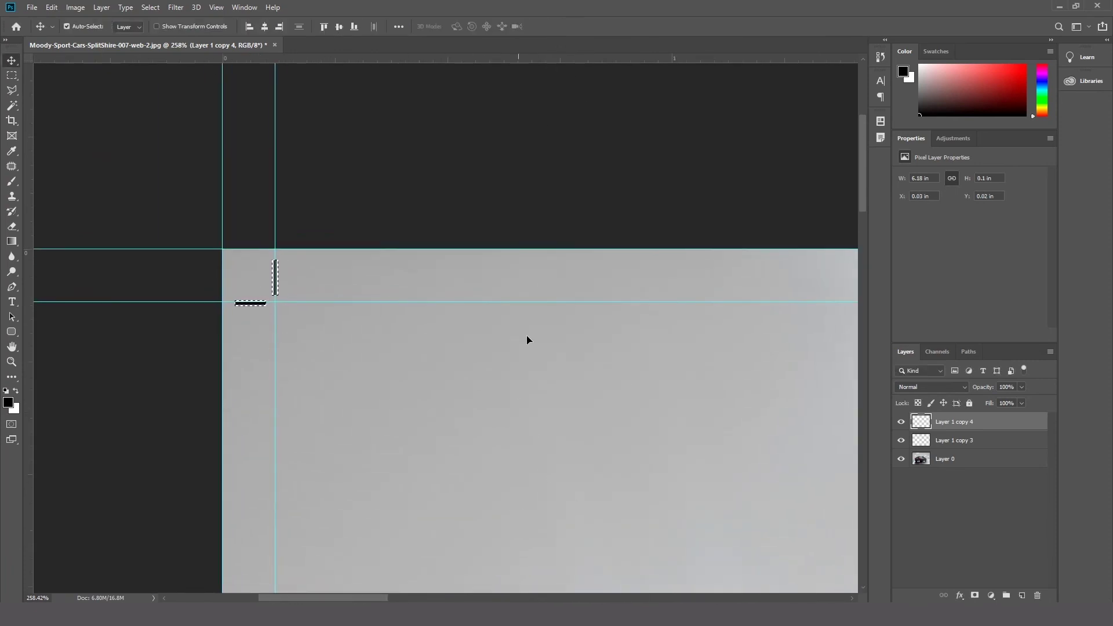
key("ctrl+d")
Merge the top and bottom crop-mark layers into one layer named 'Trim mark'
scroll(539, 435, "down", 2)
scroll(516, 436, "down", 2)
scroll(651, 504, "down", 3)
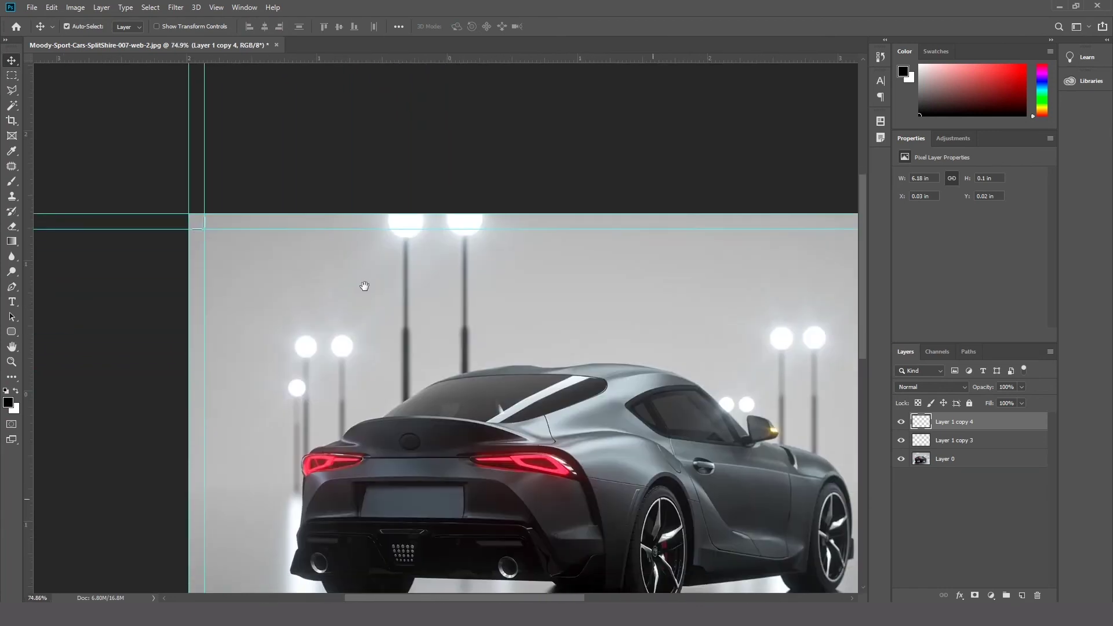
left_click_drag(365, 288, 369, 280)
scroll(382, 290, "down", 2)
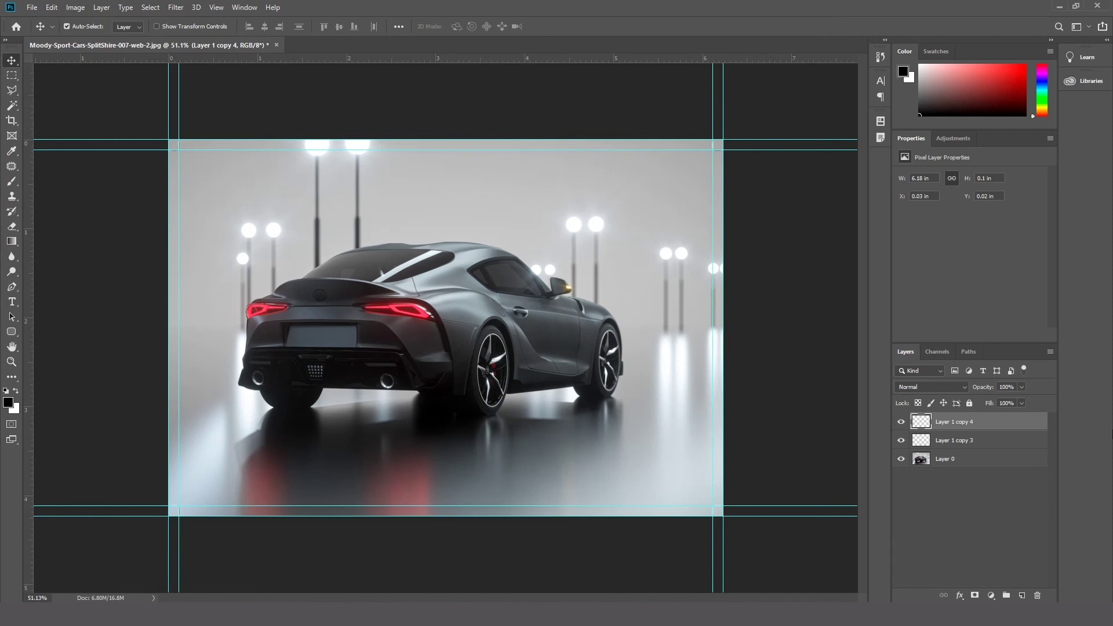
left_click(964, 445, "shift")
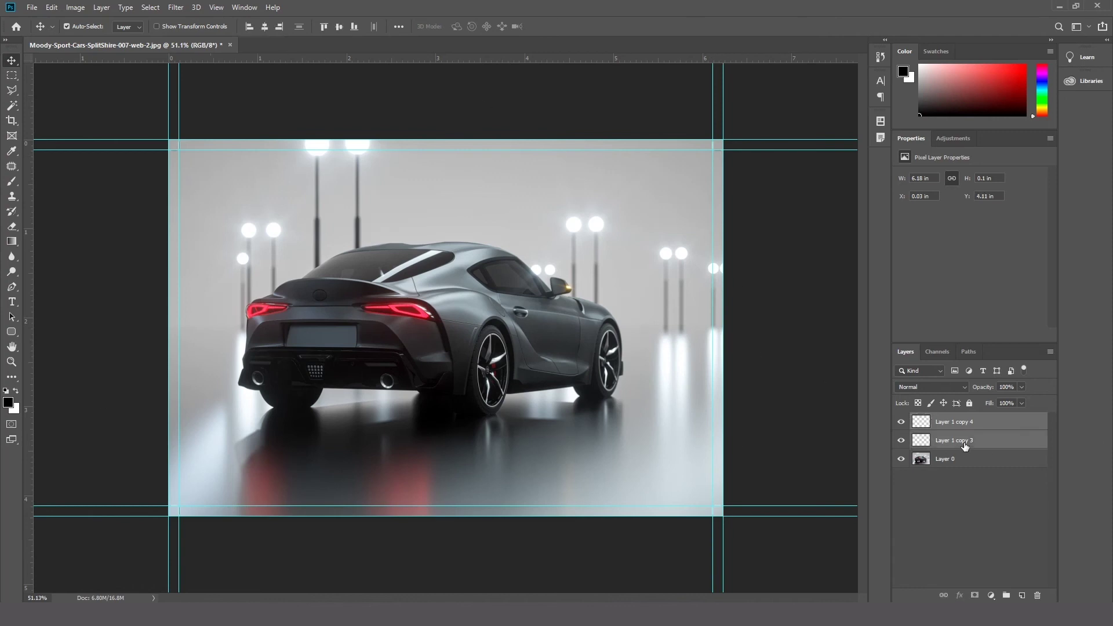
key("ctrl+e")
double_click(960, 427)
type("Trim mark")
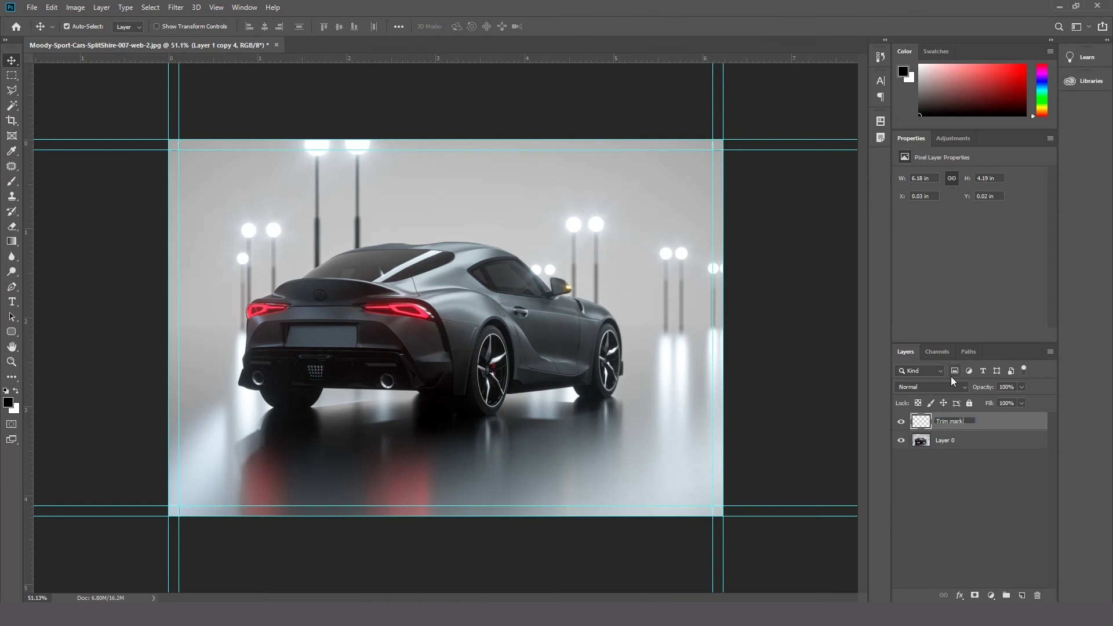
left_click(973, 520)
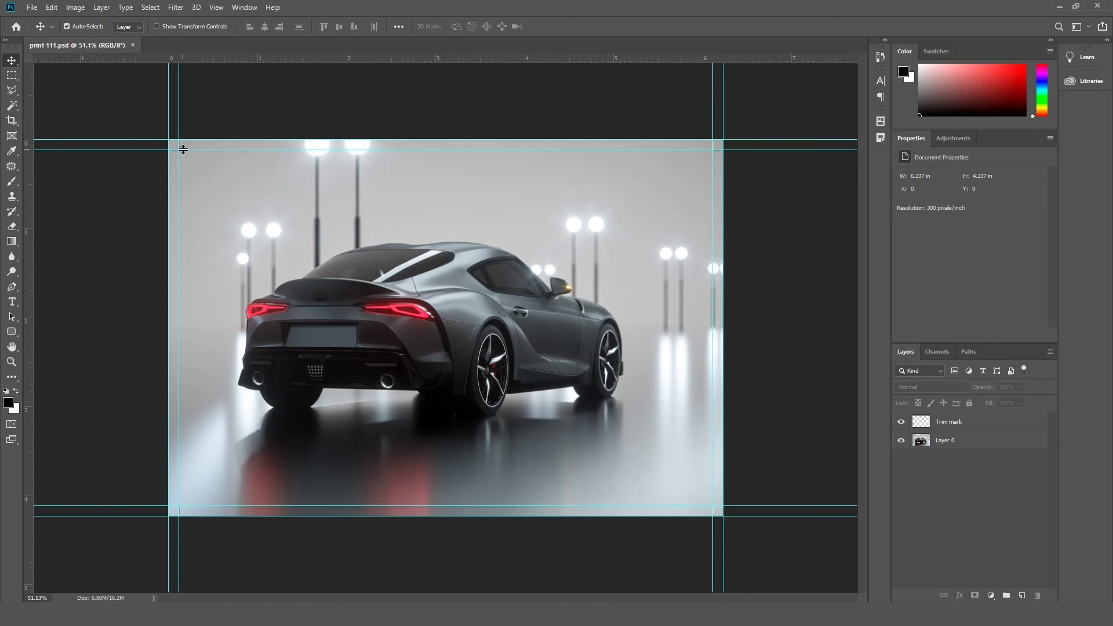
Save the document as a Photoshop PDF named print 1112 and acknowledge the settings notice
left_click(31, 9)
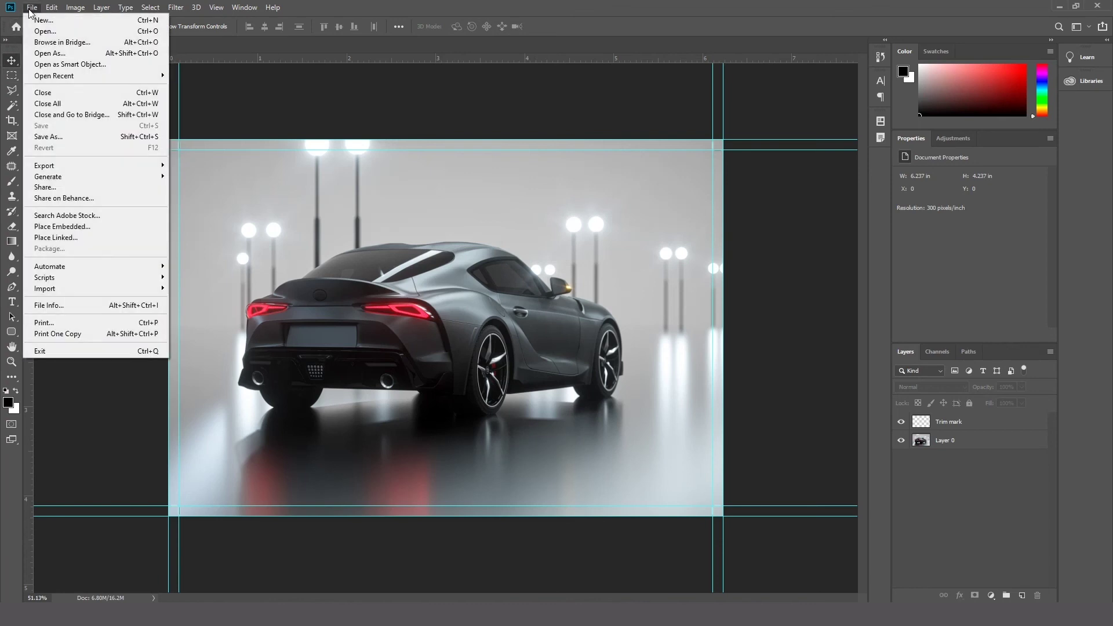
left_click(63, 137)
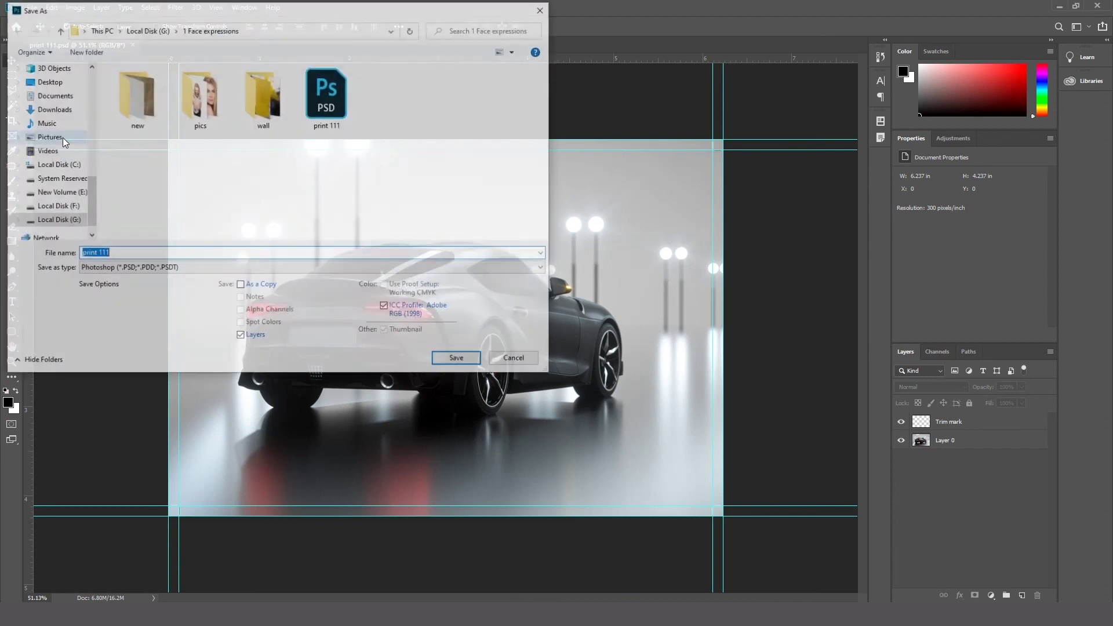
left_click(183, 268)
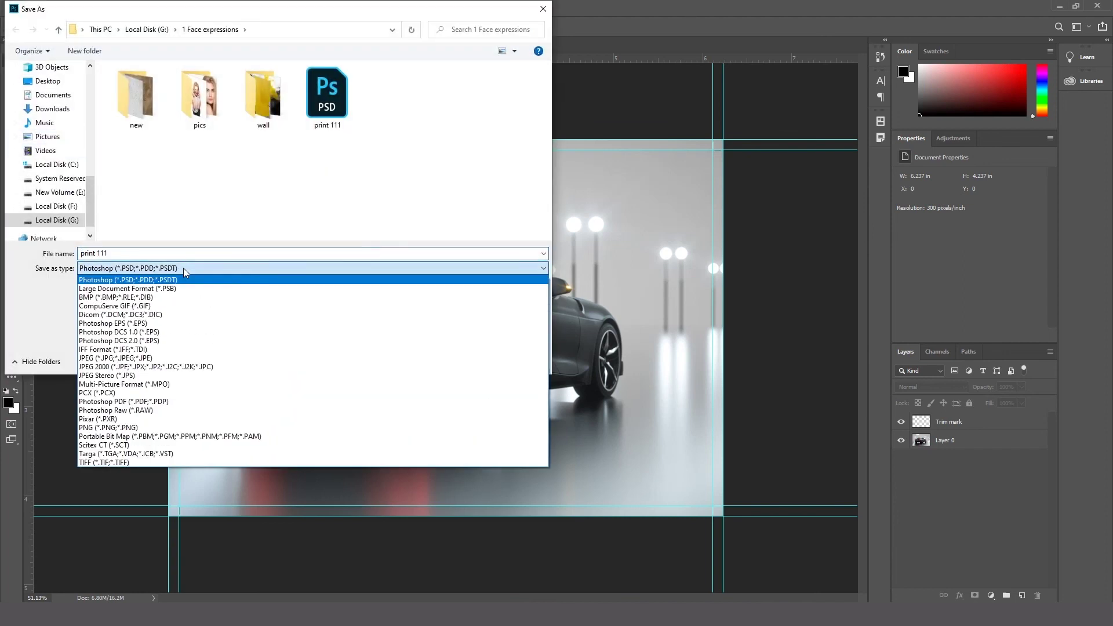
left_click(142, 402)
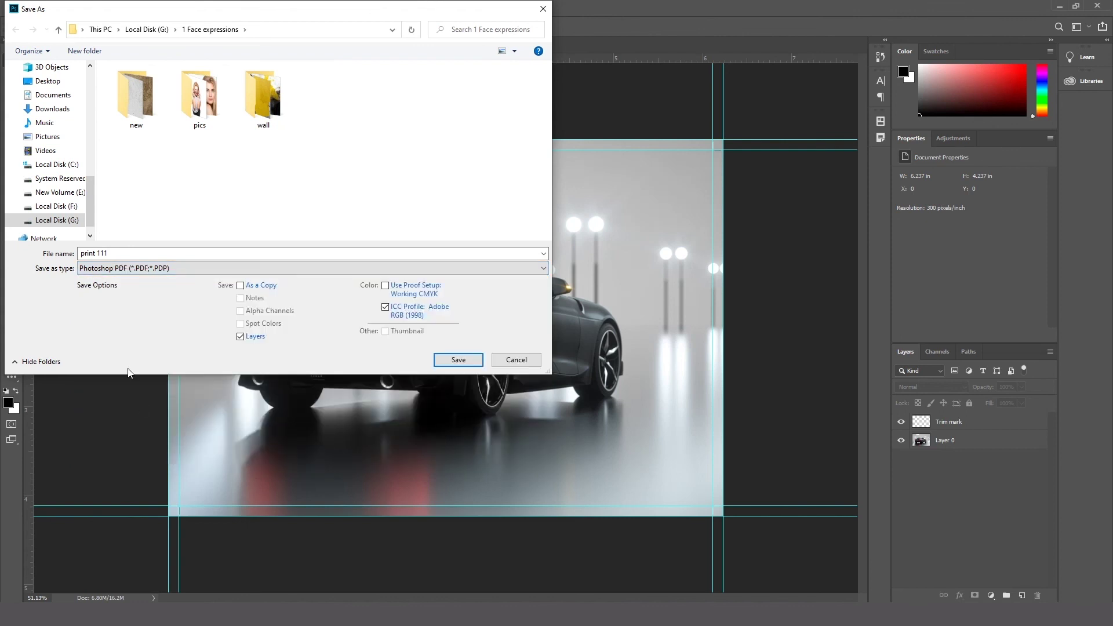
left_click(131, 254)
type("2")
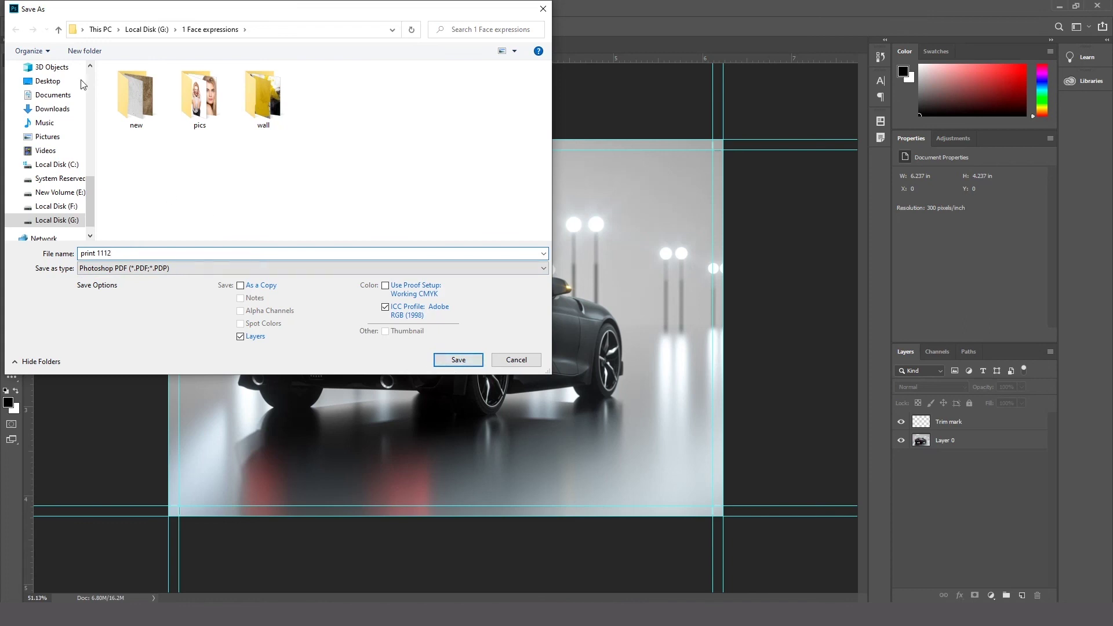
left_click(458, 360)
left_click(537, 238)
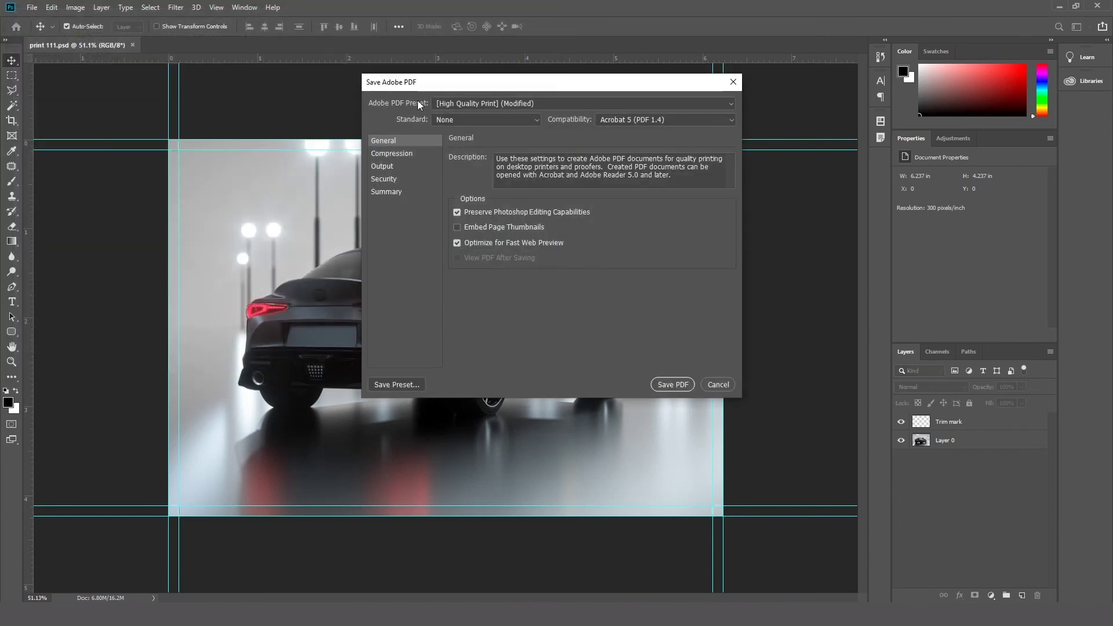
Keep the [High Quality Print] (Modified) preset with bicubic 300 ppi downsampling and JPEG compression
left_click(551, 103)
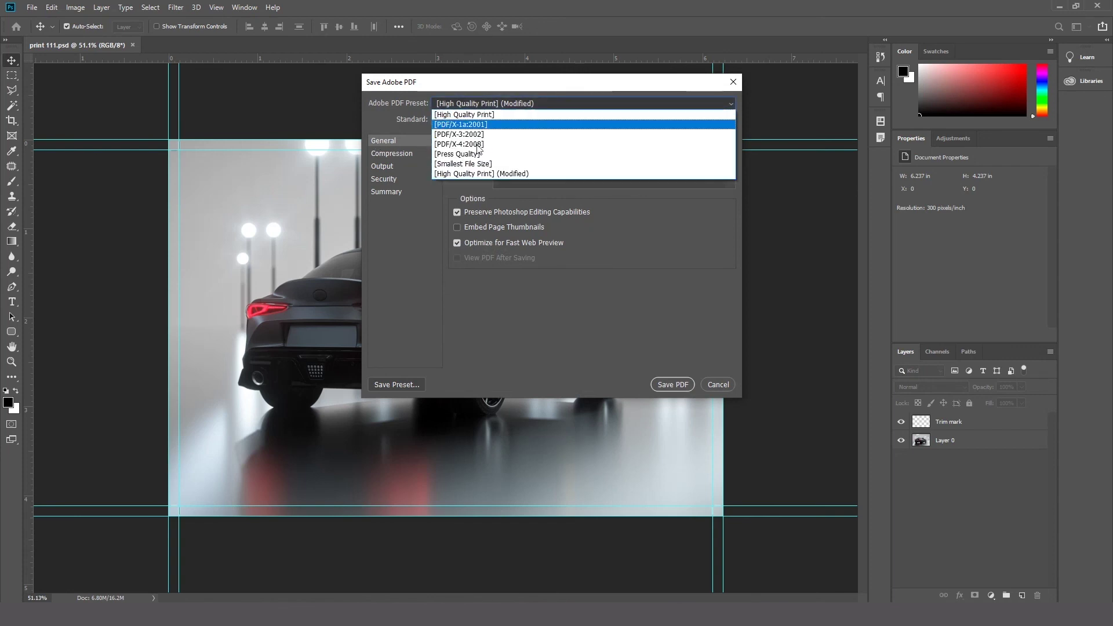
left_click(453, 174)
left_click(392, 155)
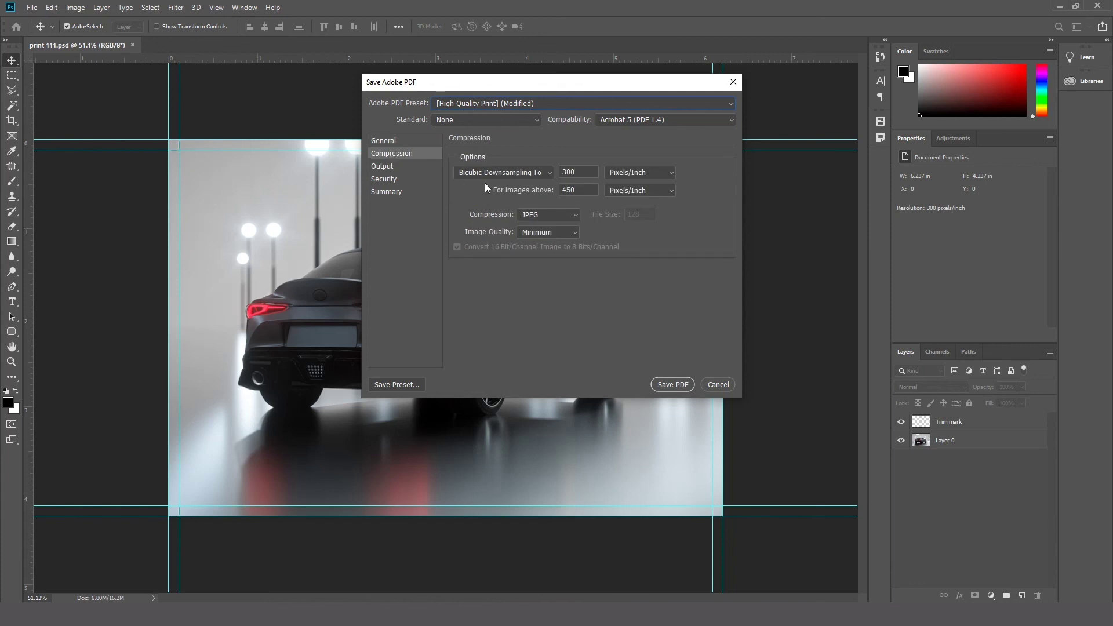
left_click(547, 173)
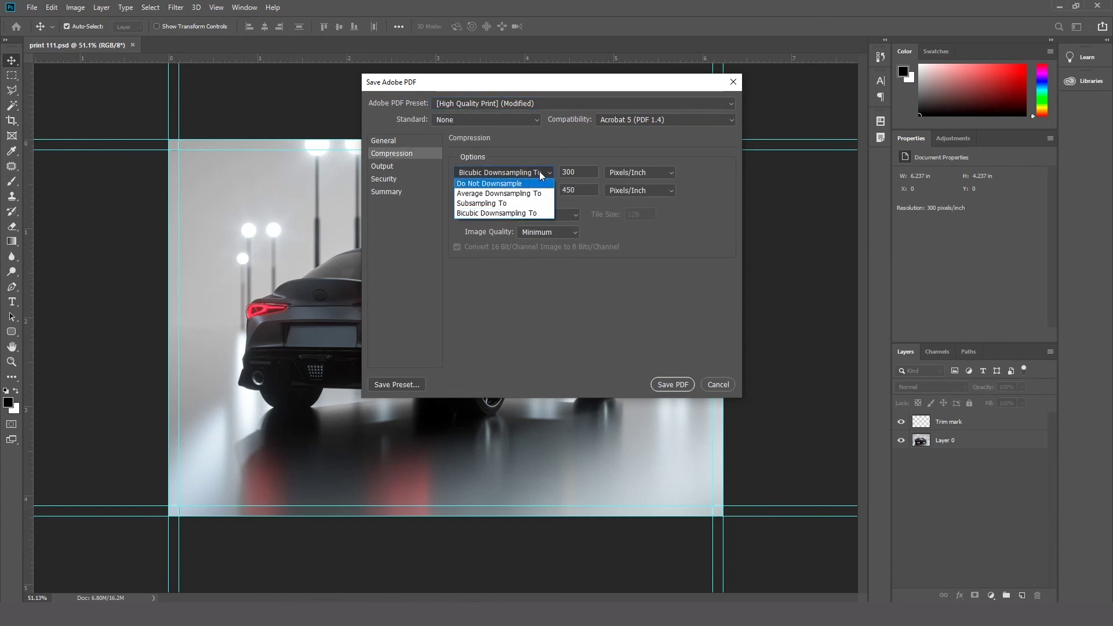
left_click(539, 173)
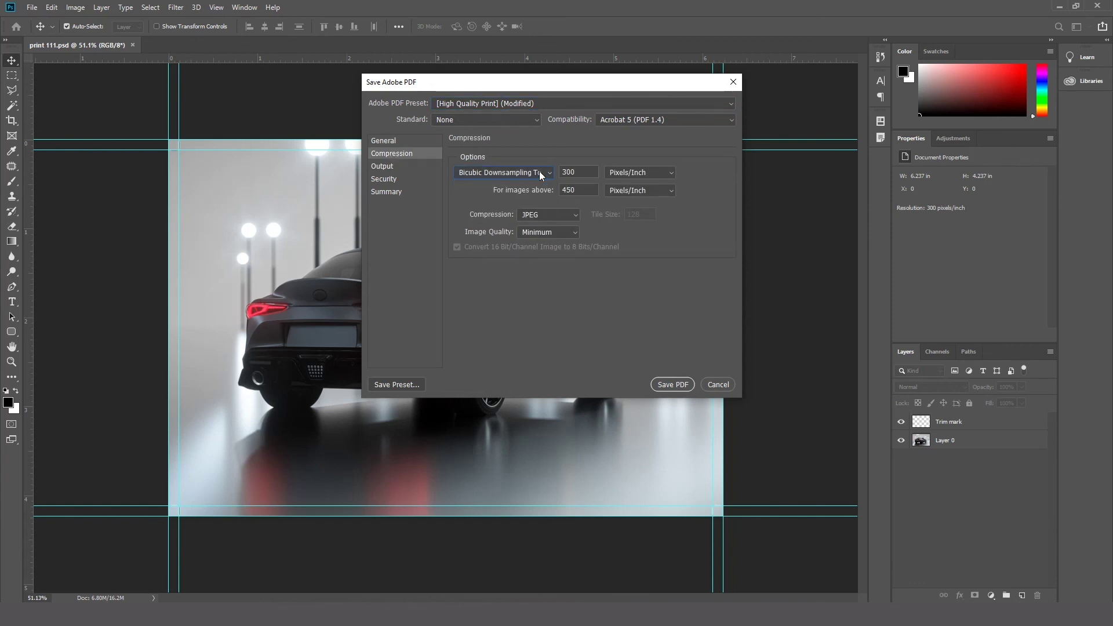
left_click(567, 216)
left_click(524, 219)
Review the Output colour settings and save the PDF, accepting the compatibility warning
left_click(391, 167)
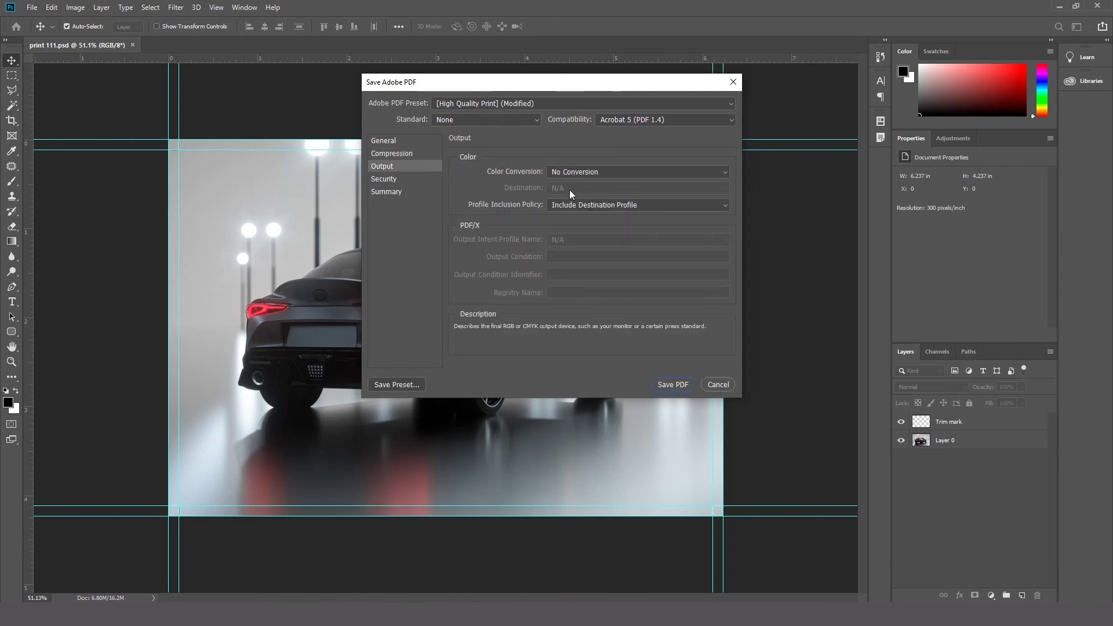
left_click(672, 385)
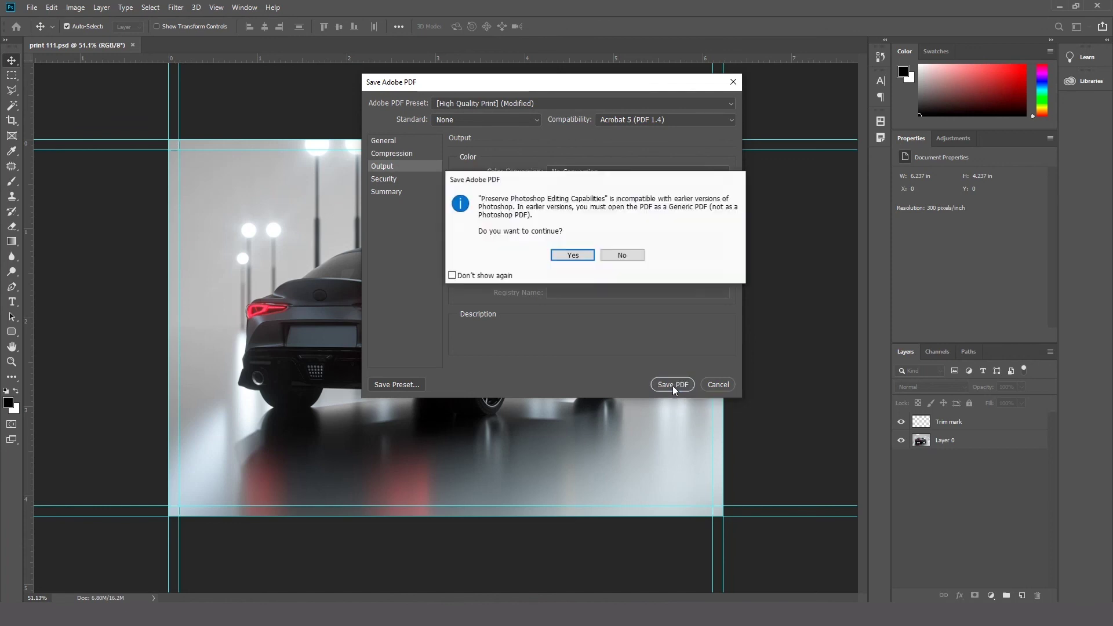
left_click(573, 256)
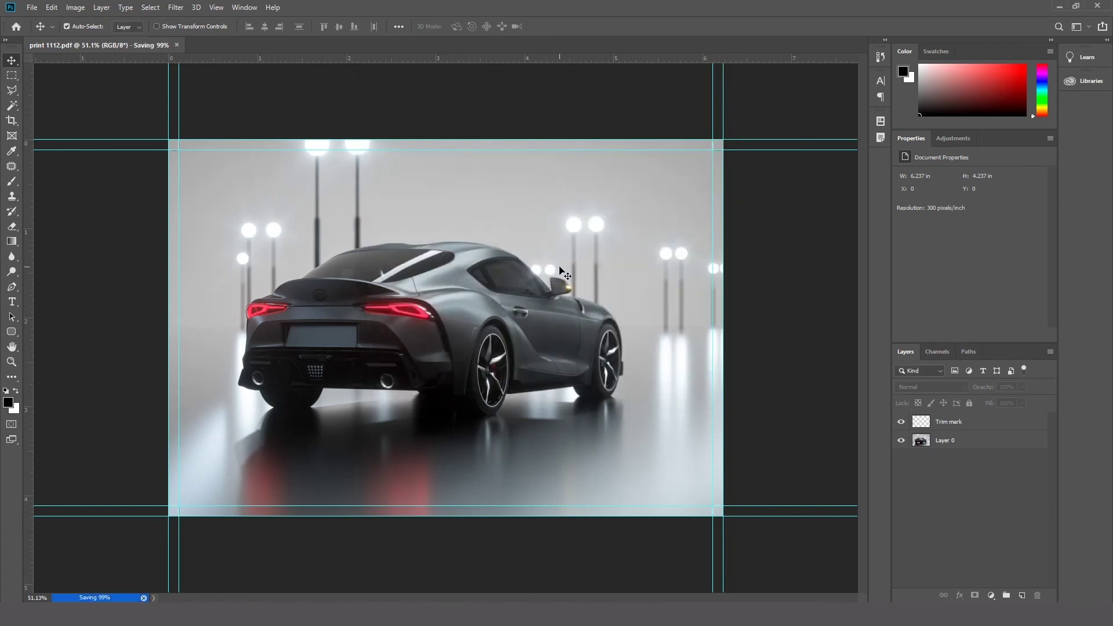
Bring up the saved PDF in Free PDF Reader and zoom in on the top-left crop mark
left_click(1058, 7)
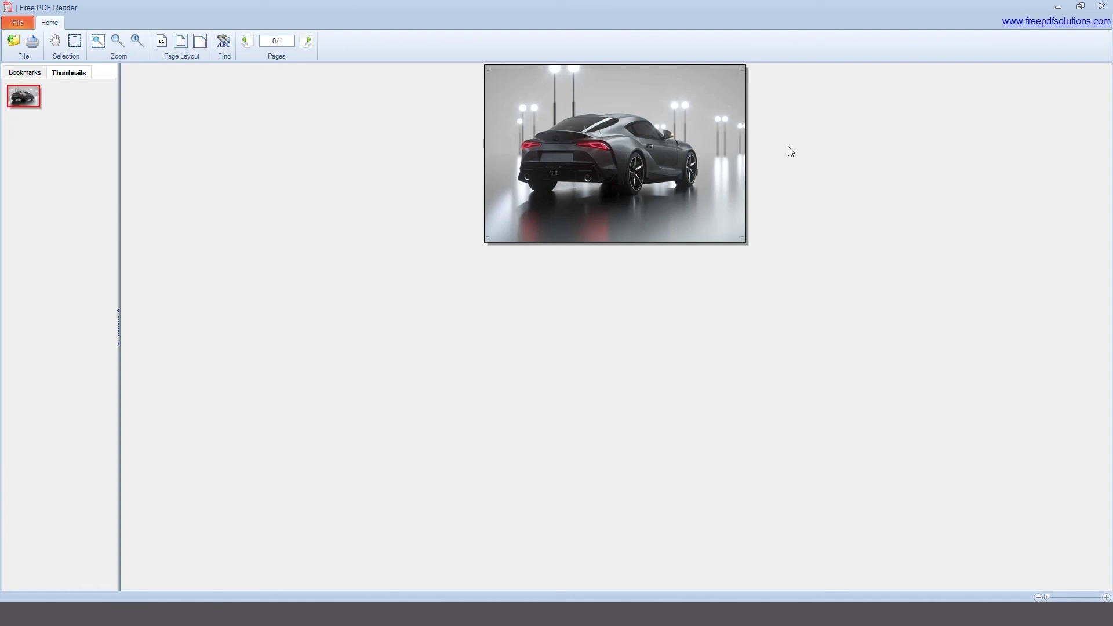
left_click(134, 45)
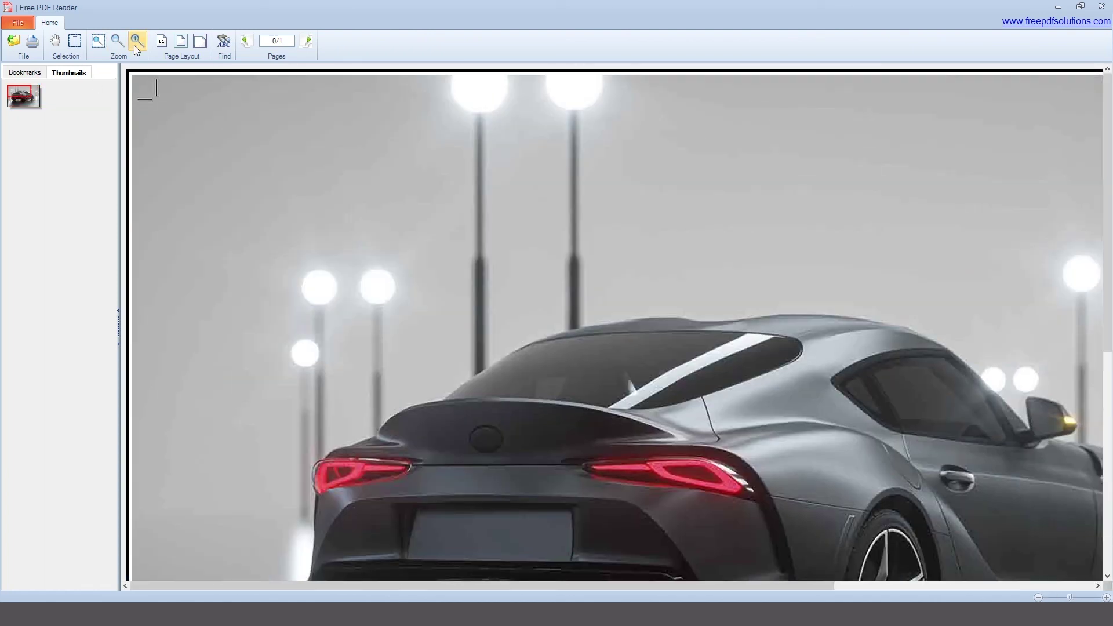
left_click(134, 46)
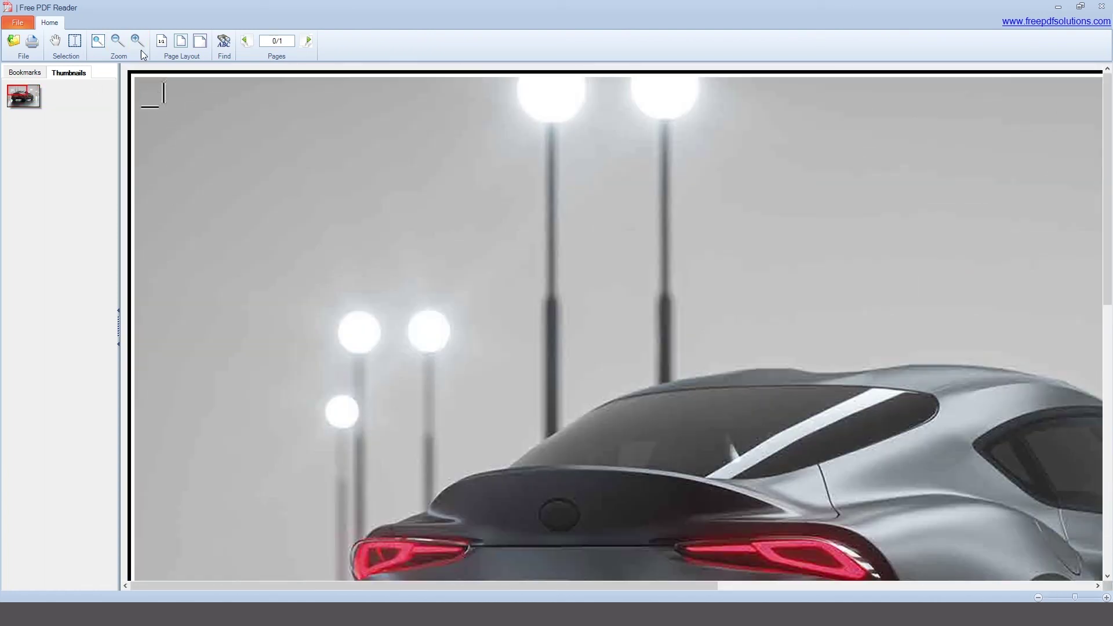
left_click(156, 115)
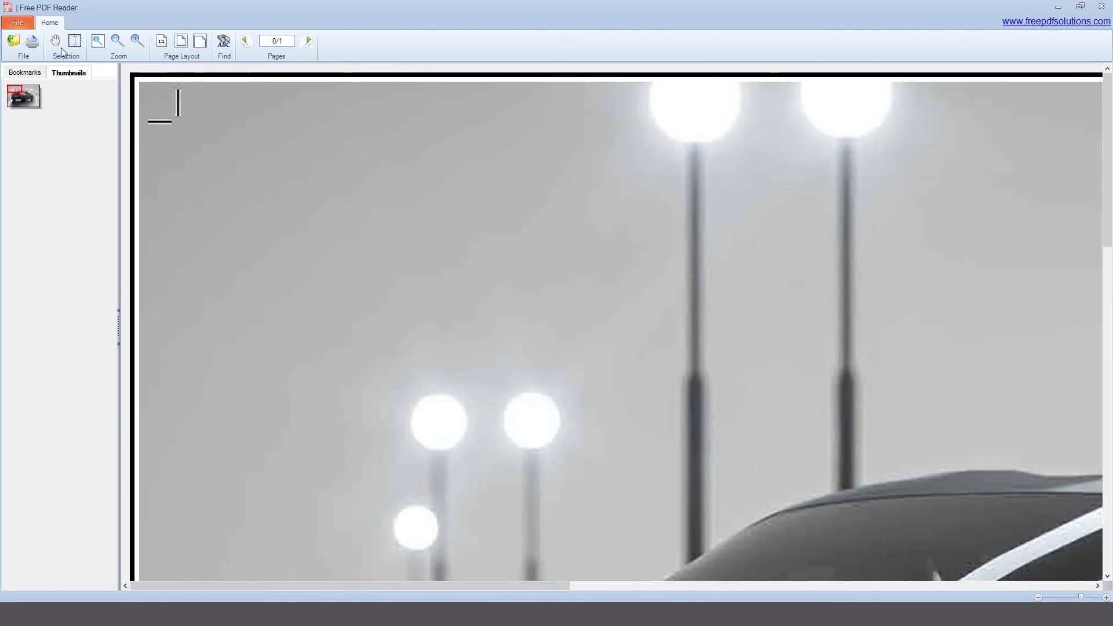
Pan around the page edges with the Hand tool to inspect the crop marks
left_click(57, 49)
left_click_drag(968, 253, 922, 265)
left_click_drag(377, 194, 423, 197)
left_click_drag(717, 266, 368, 266)
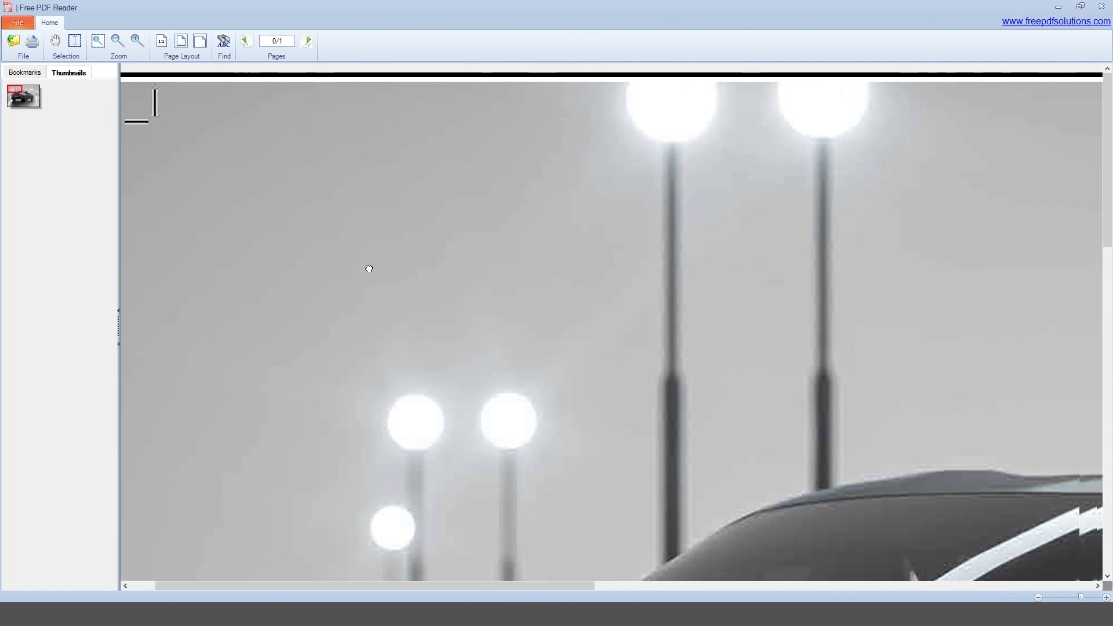
scroll(733, 265, "right", 10)
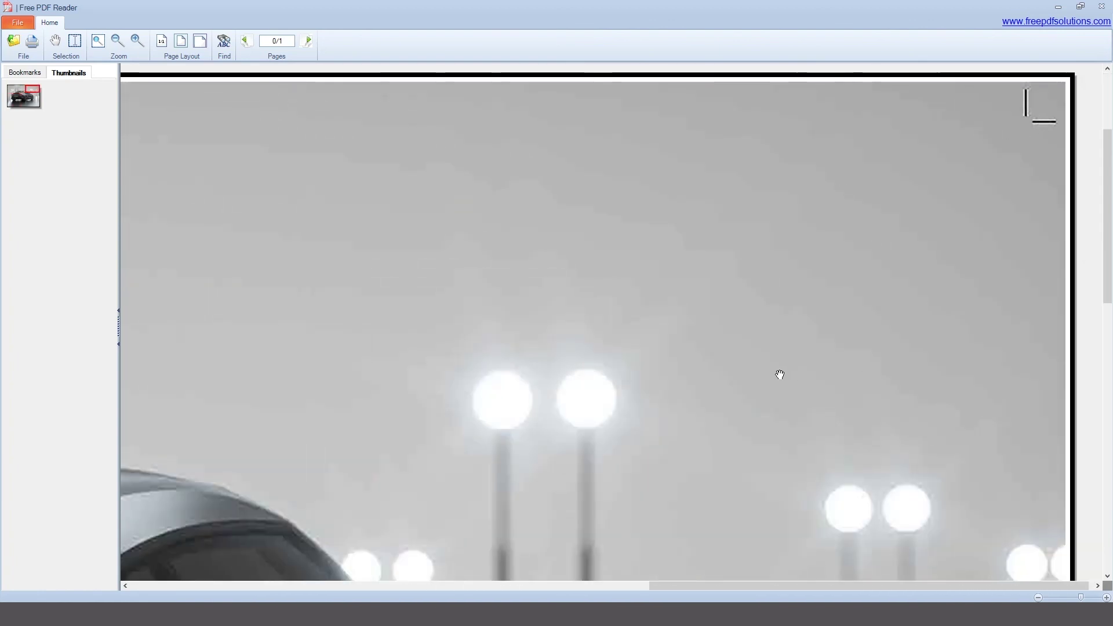
scroll(776, 377, "down", 10)
scroll(442, 469, "left", 5)
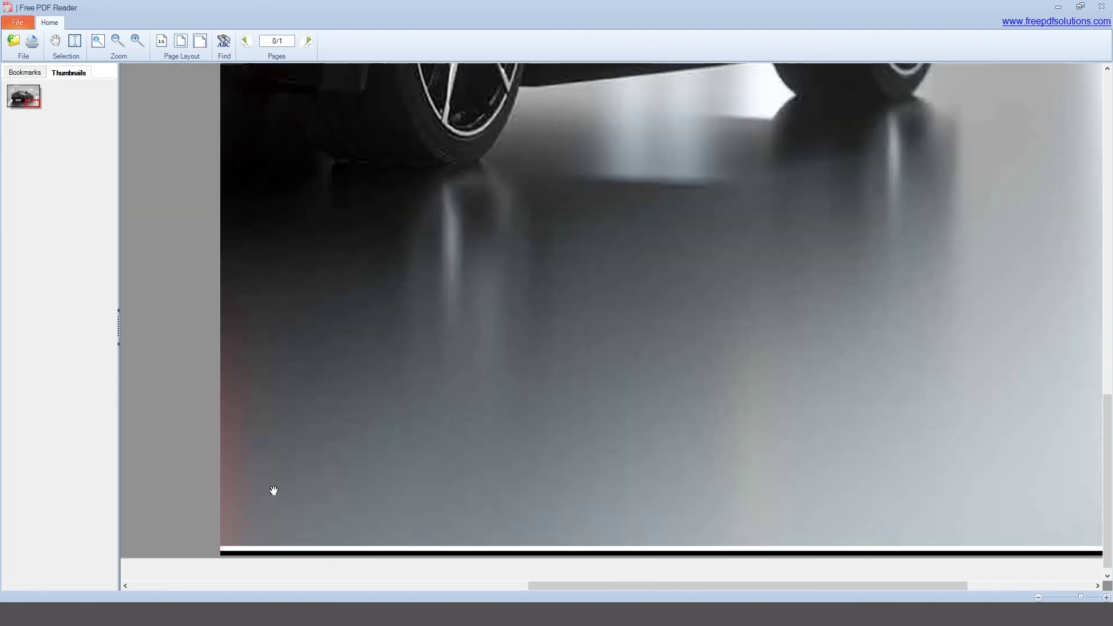
scroll(695, 458, "left", 3)
scroll(514, 452, "left", 3)
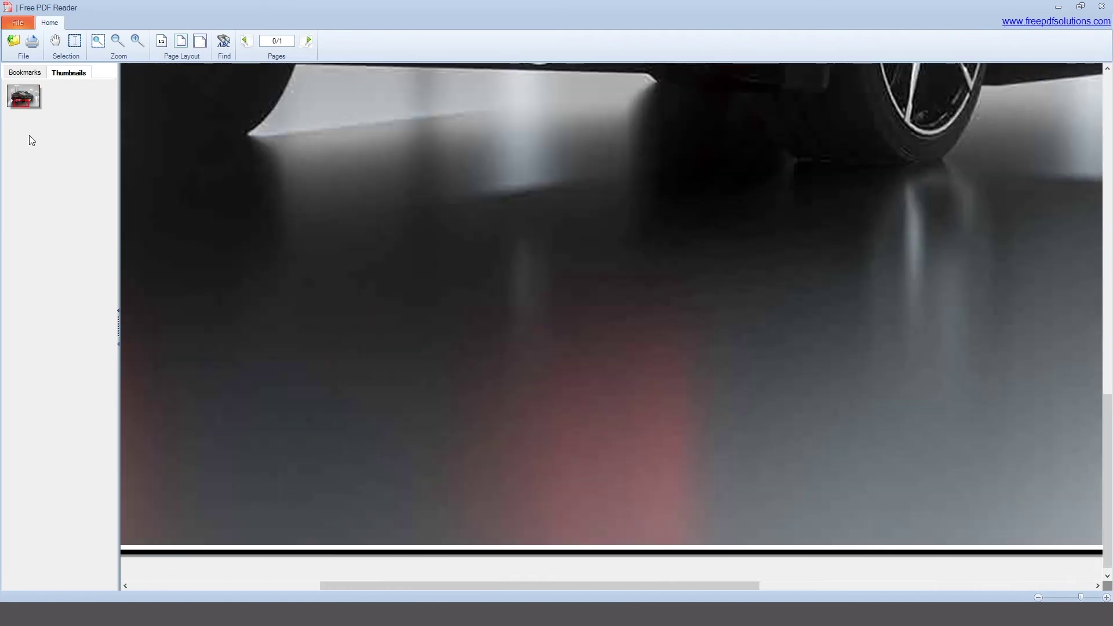
Zoom back out toward a full view of the car page
left_click(119, 42)
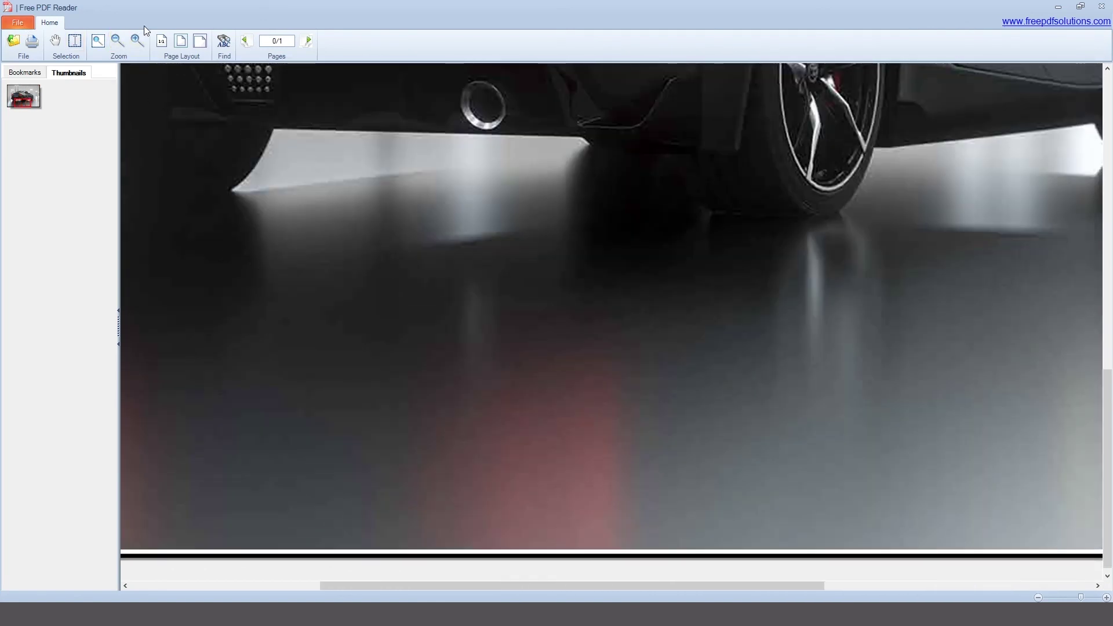
left_click(121, 40)
left_click(120, 40)
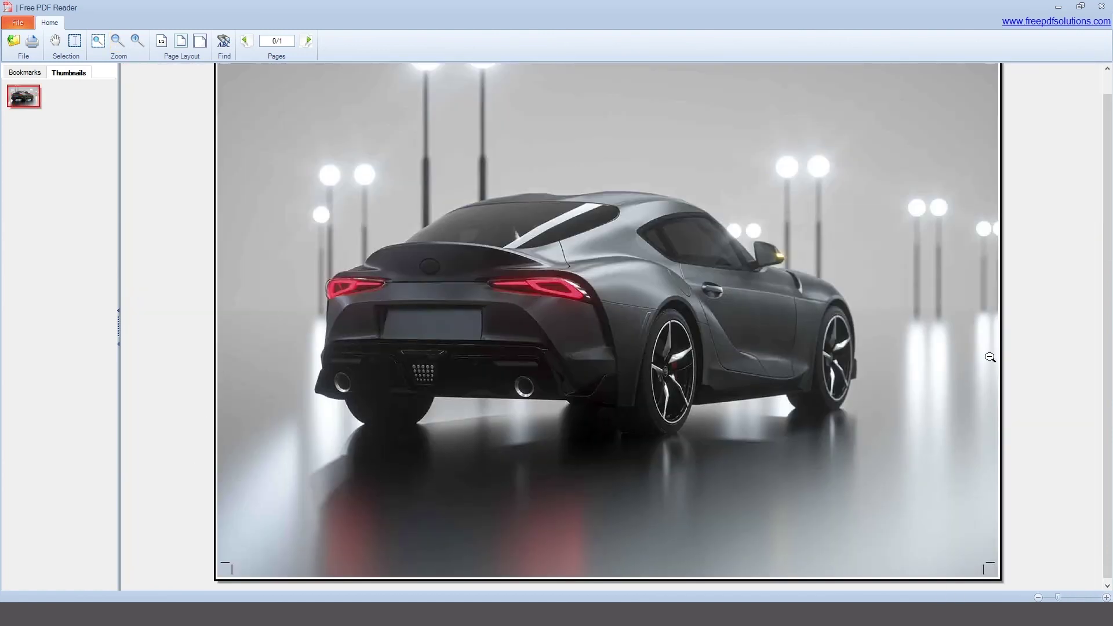
Pan up to reveal the page's top edge with trim marks at both top corners
left_click(55, 42)
scroll(646, 81, "up", 1)
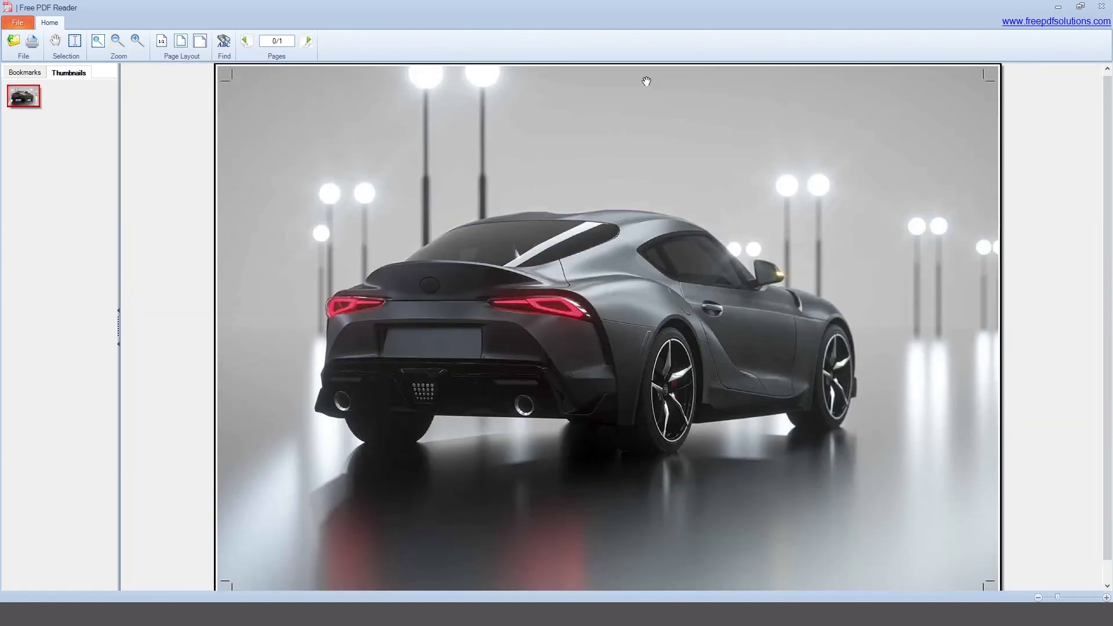